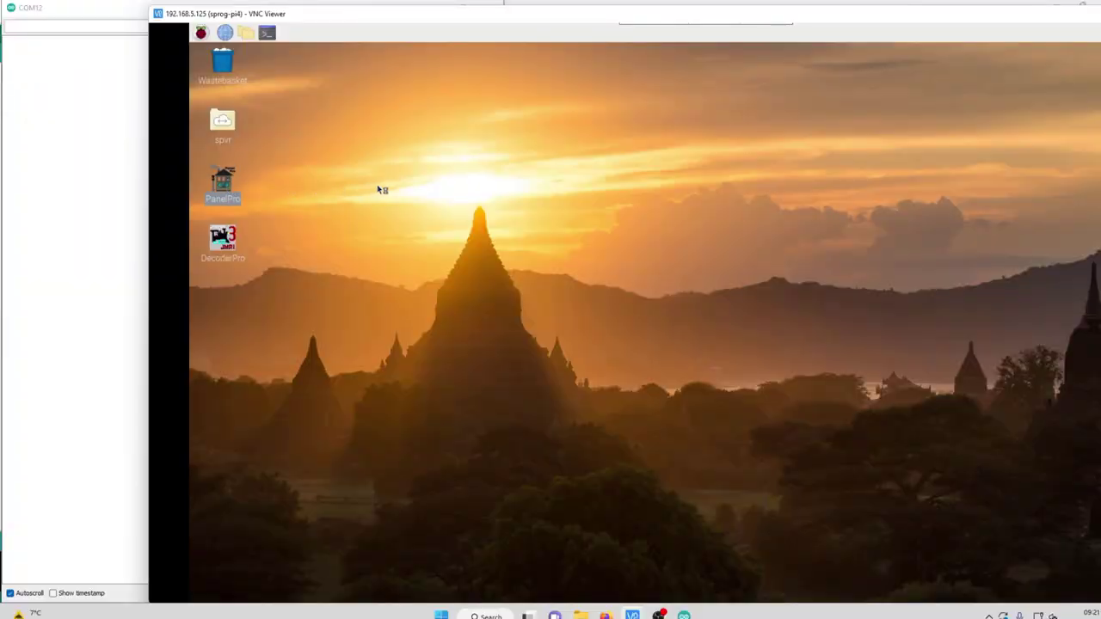
Step: Launch PanelPro and bring its Turnouts table to the front, clear of the main window
{"action": "double_click", "coordinate": [223, 183]}
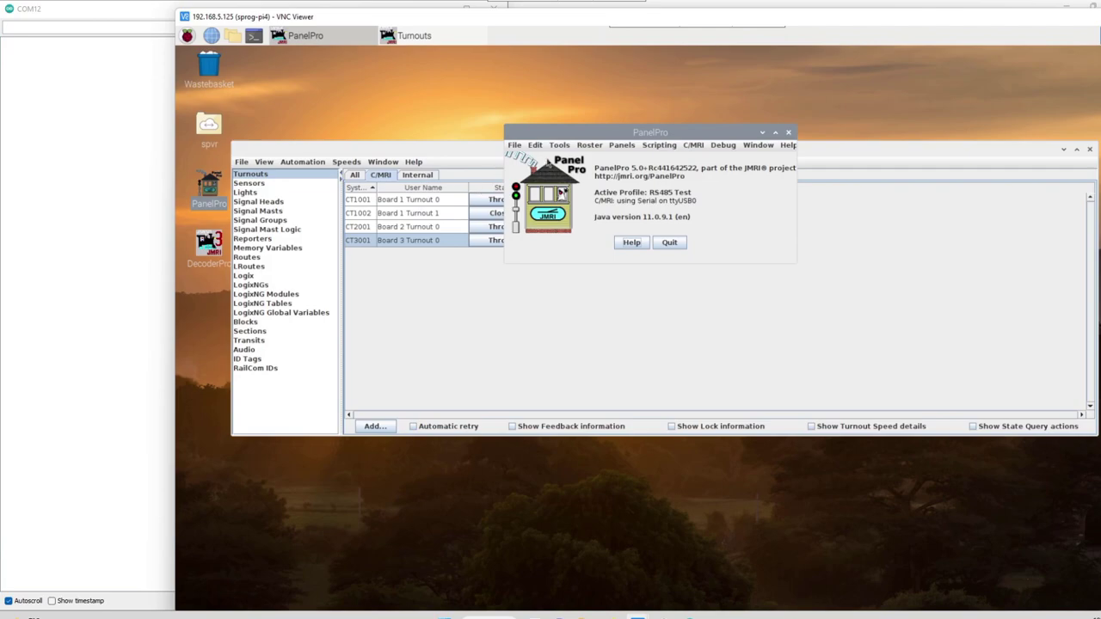
{"action": "left_click_drag", "start_coordinate": [635, 135], "coordinate": [663, 122]}
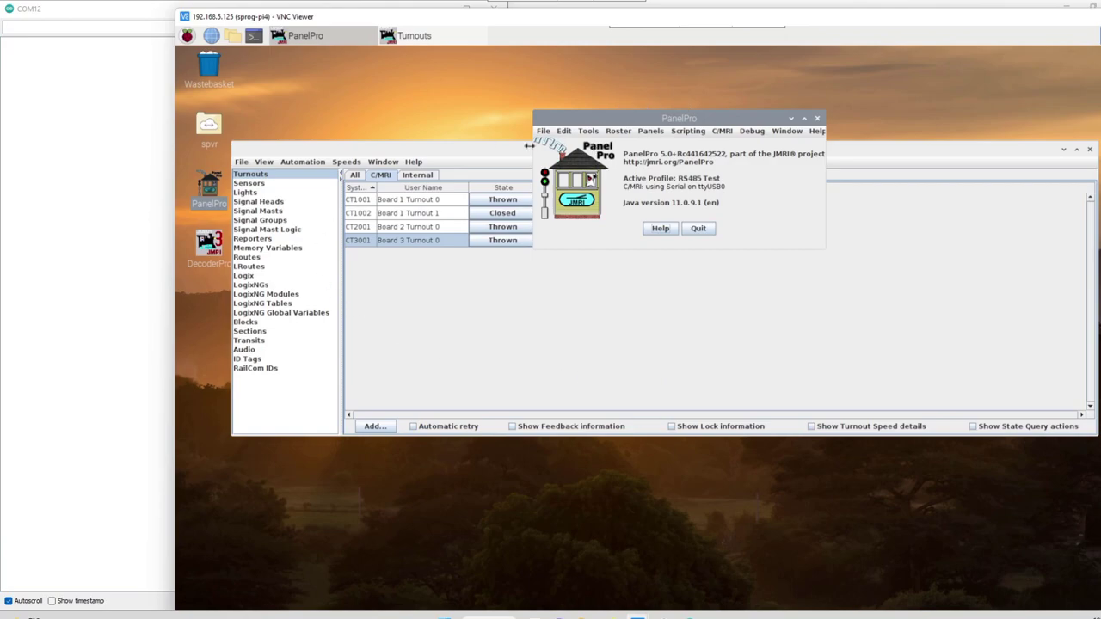
{"action": "left_click", "coordinate": [472, 153]}
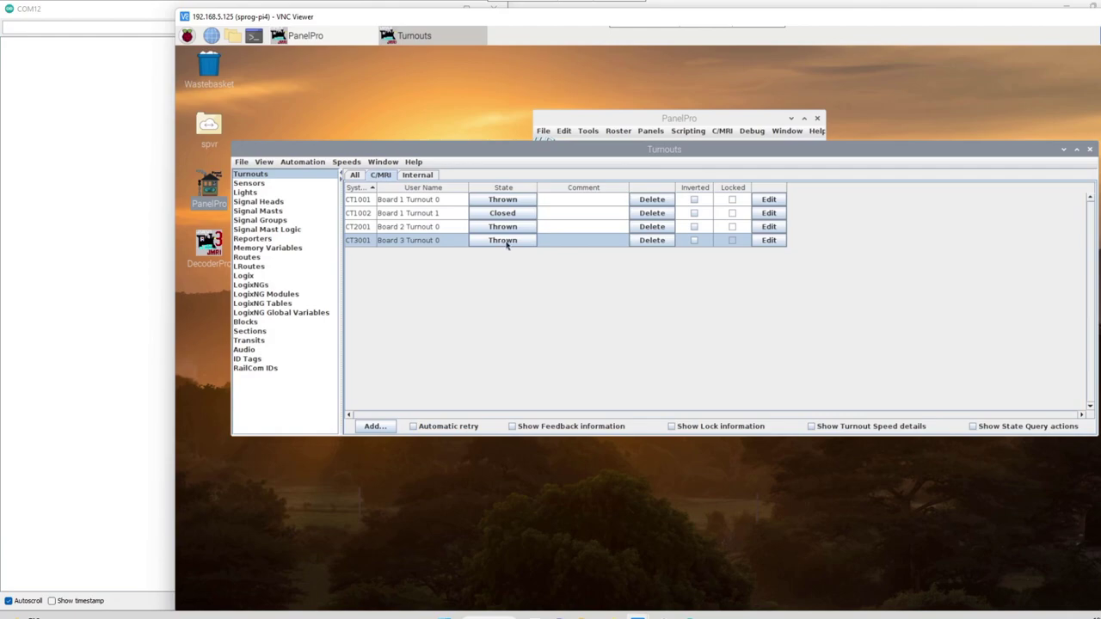
Step: In the turnout table, set Board 1 Turnout 0 to Closed, Board 1 Turnout 1 to Thrown, and Turnout 0 on Boards 2 and 3 to Closed
{"action": "left_click", "coordinate": [271, 194]}
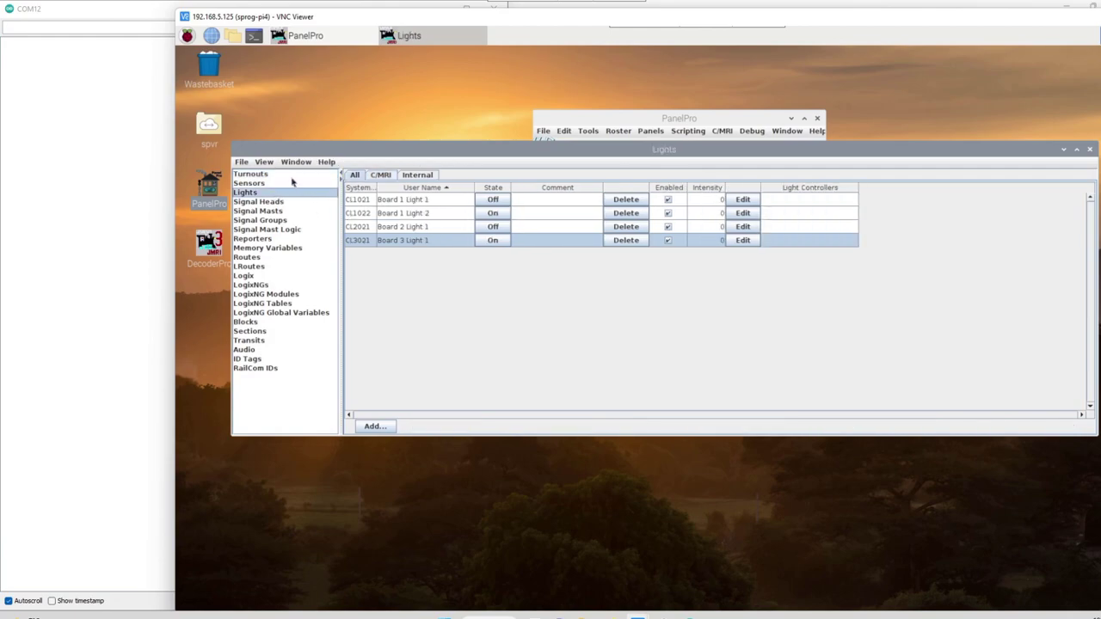
{"action": "left_click", "coordinate": [291, 174]}
{"action": "left_click", "coordinate": [507, 200]}
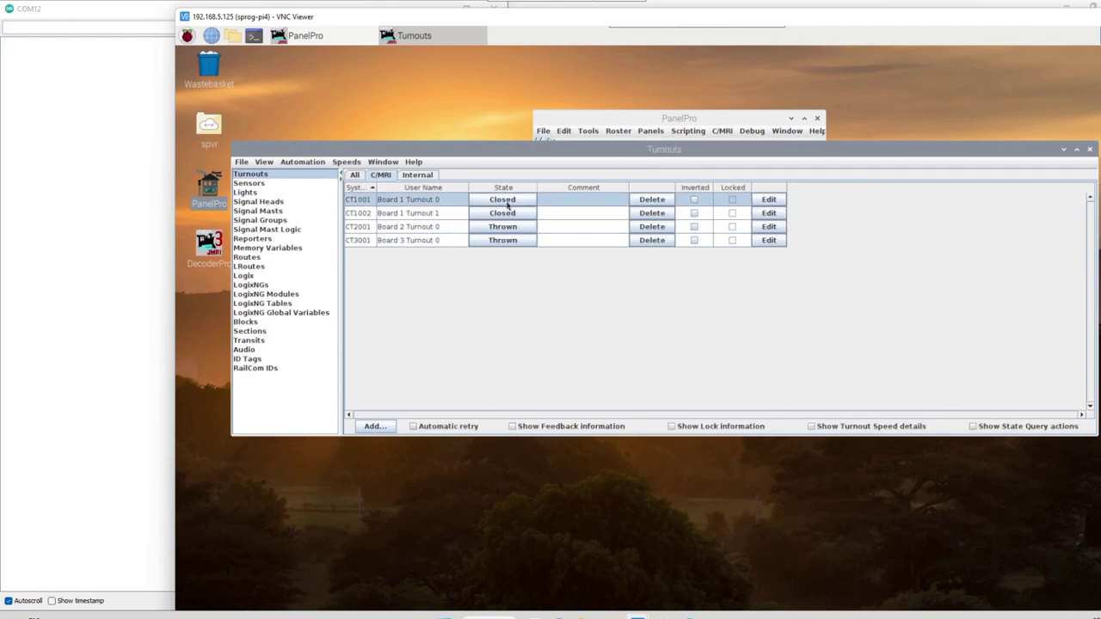
{"action": "left_click", "coordinate": [509, 216]}
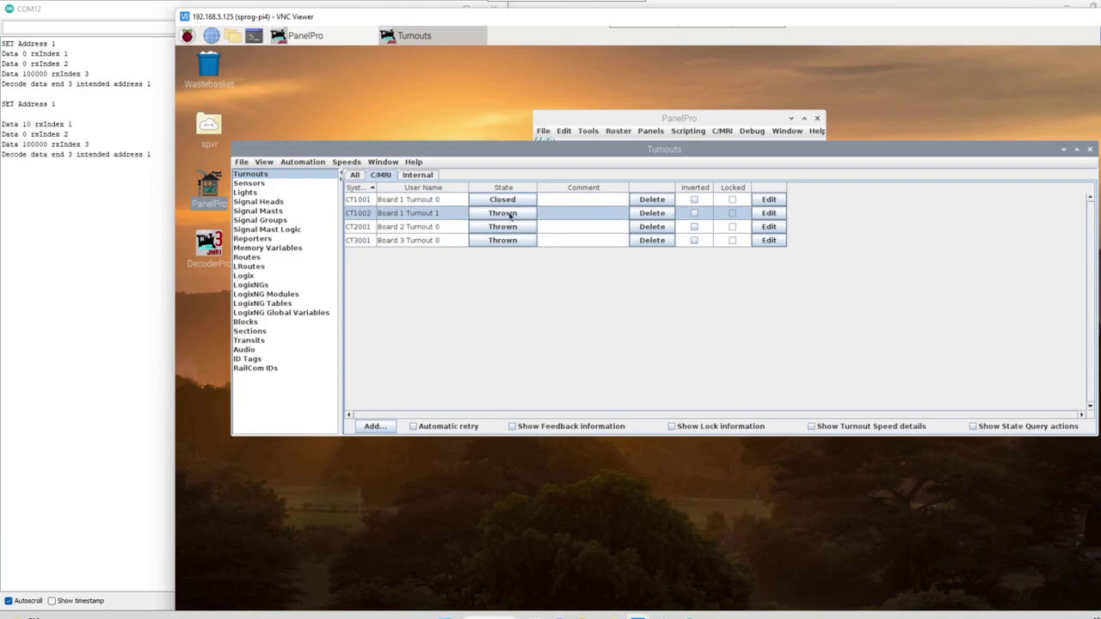
{"action": "left_click", "coordinate": [520, 228]}
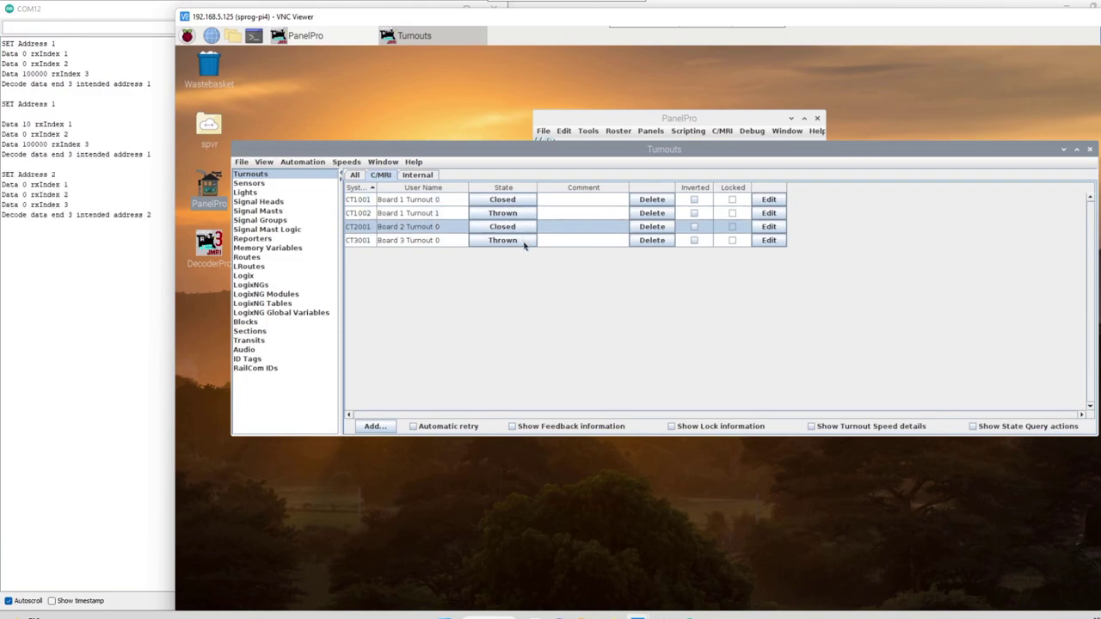
{"action": "left_click", "coordinate": [523, 242]}
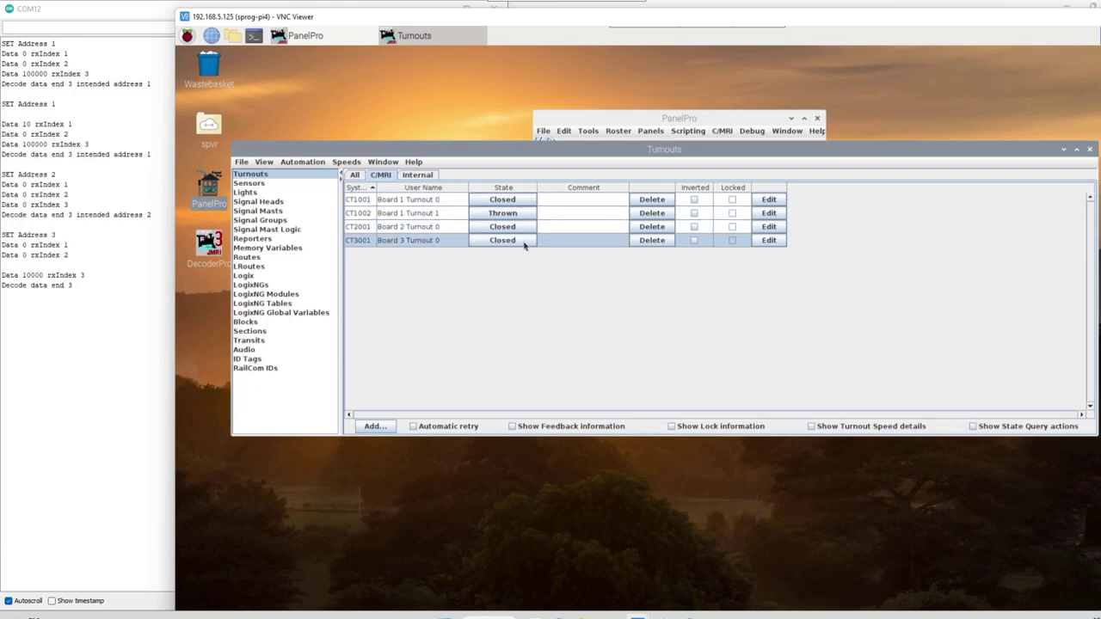
Step: In the Lights table, switch Board 1 Light 1 on, Board 1 Light 2 off, Board 2 Light 1 on and Board 3 Light 1 off
{"action": "left_click", "coordinate": [246, 191]}
{"action": "left_click", "coordinate": [492, 199]}
{"action": "left_click", "coordinate": [493, 213]}
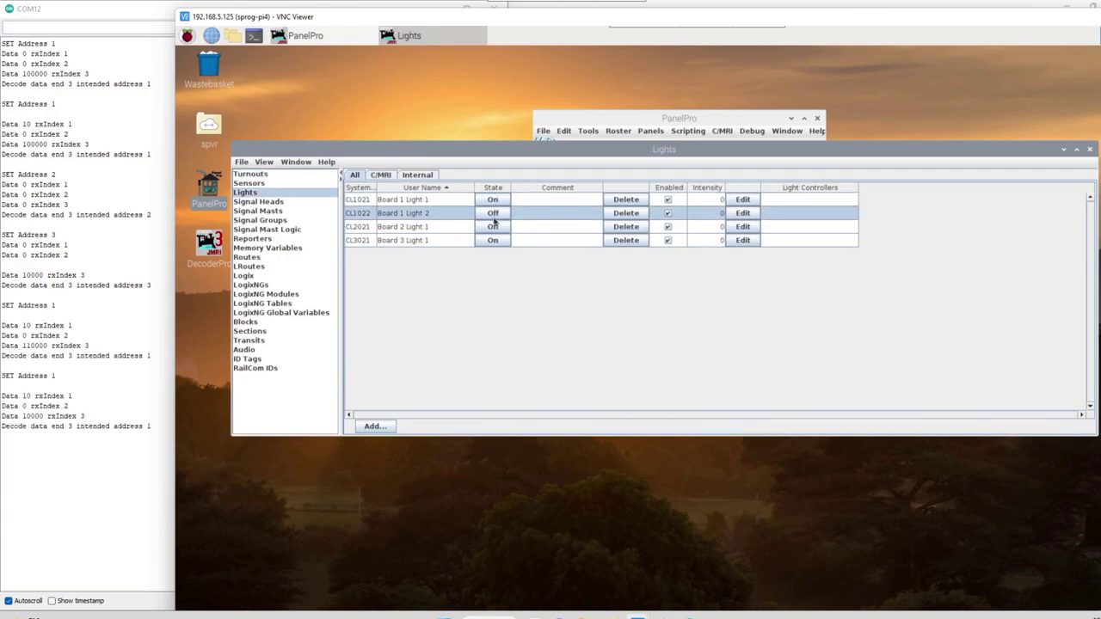
{"action": "left_click", "coordinate": [493, 227]}
{"action": "left_click", "coordinate": [493, 240]}
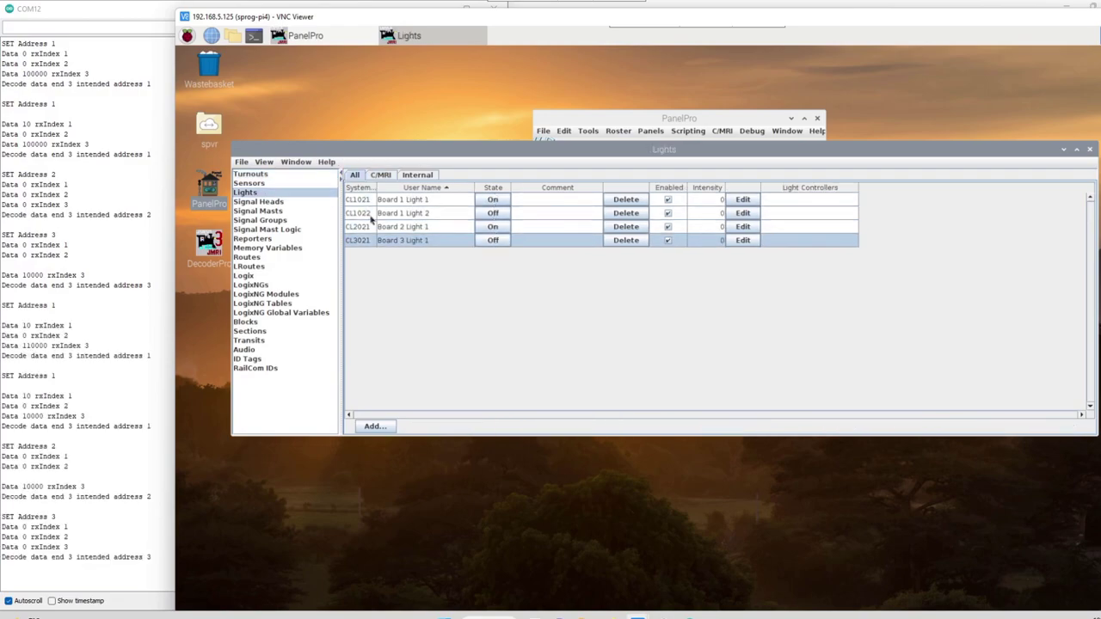
Step: In the turnout table, set Board 1 Turnout 1 to Closed and Turnout 0 on Boards 1, 2 and 3 to Thrown
{"action": "left_click", "coordinate": [250, 175]}
{"action": "left_click", "coordinate": [523, 199]}
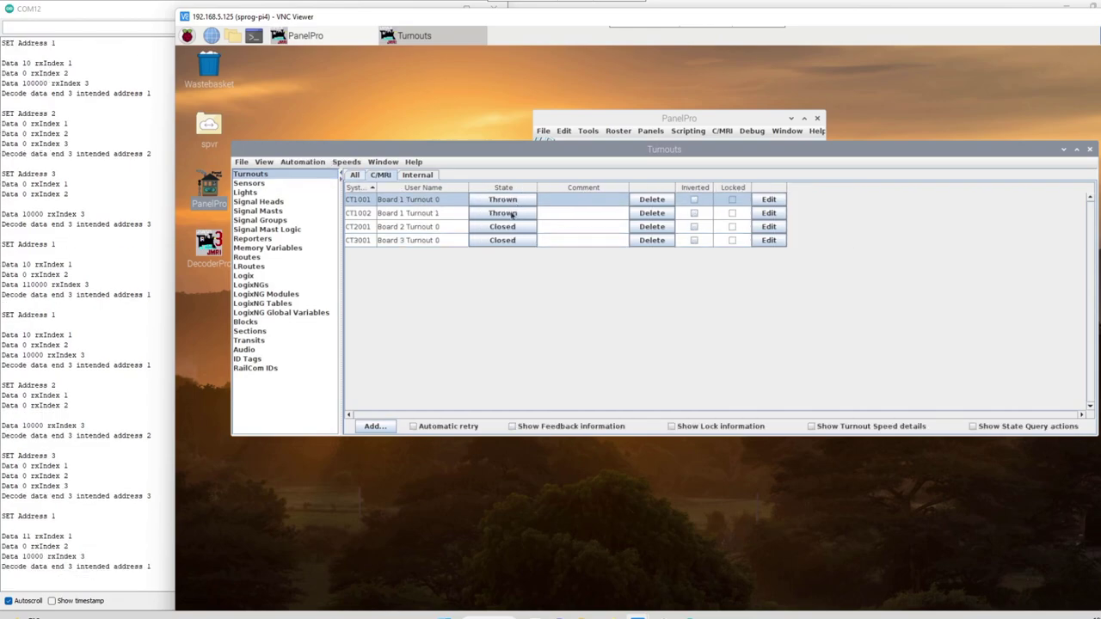
{"action": "left_click", "coordinate": [512, 213]}
{"action": "left_click", "coordinate": [505, 227]}
{"action": "left_click", "coordinate": [505, 241]}
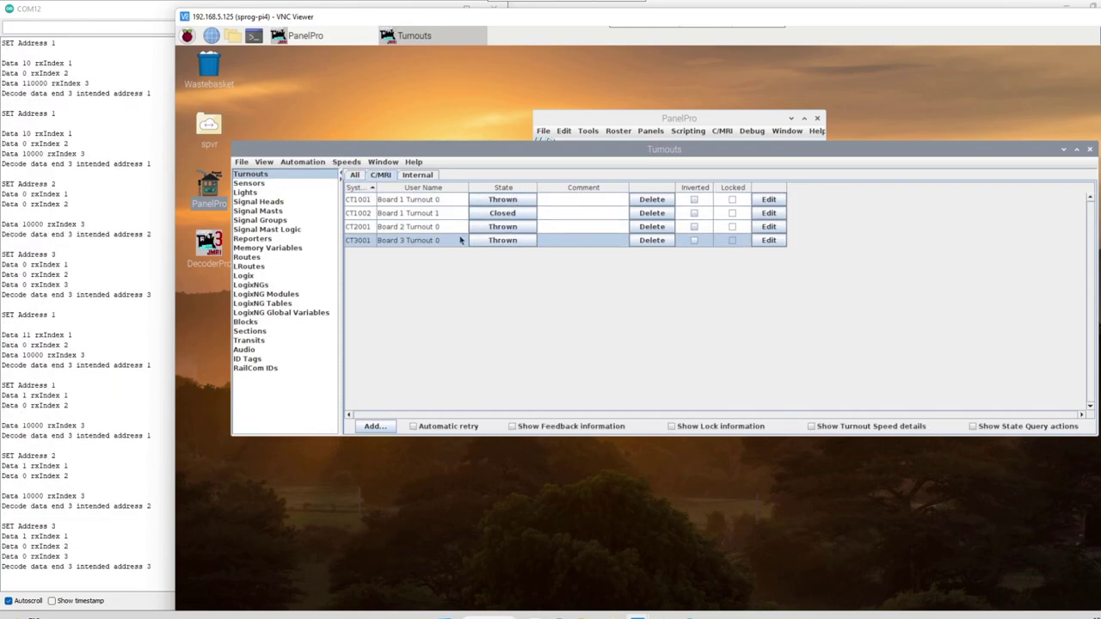
Step: In the Lights table, switch Board 1 Light 2 and Board 3 Light 1 on, and Light 1 on Boards 1 and 2 off
{"action": "left_click", "coordinate": [246, 192]}
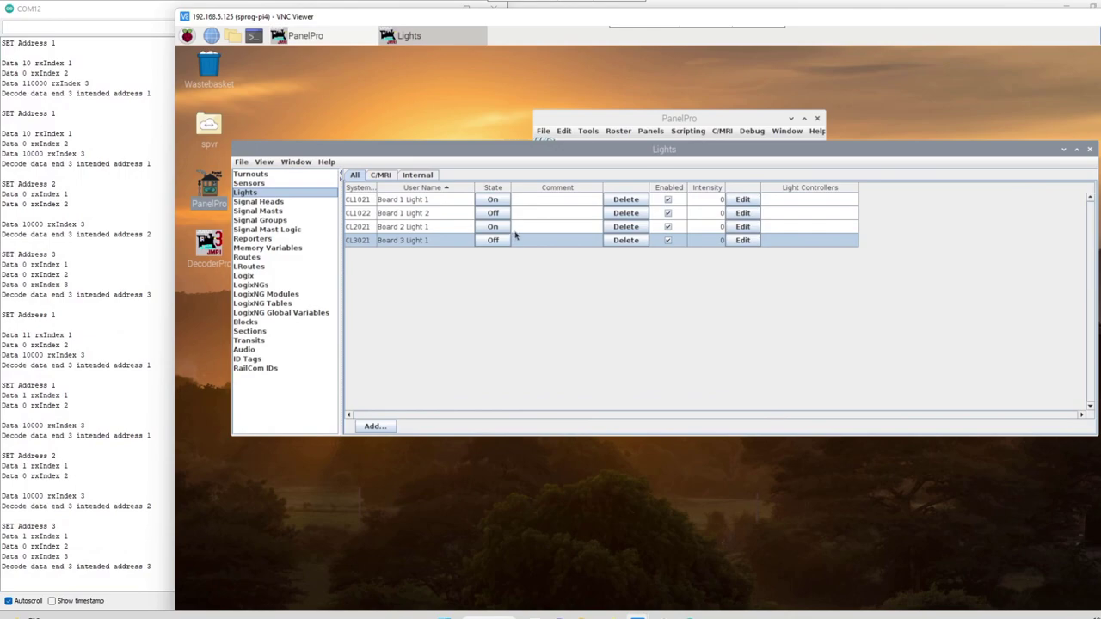
{"action": "left_click", "coordinate": [498, 214]}
{"action": "left_click", "coordinate": [499, 200]}
{"action": "left_click", "coordinate": [499, 227]}
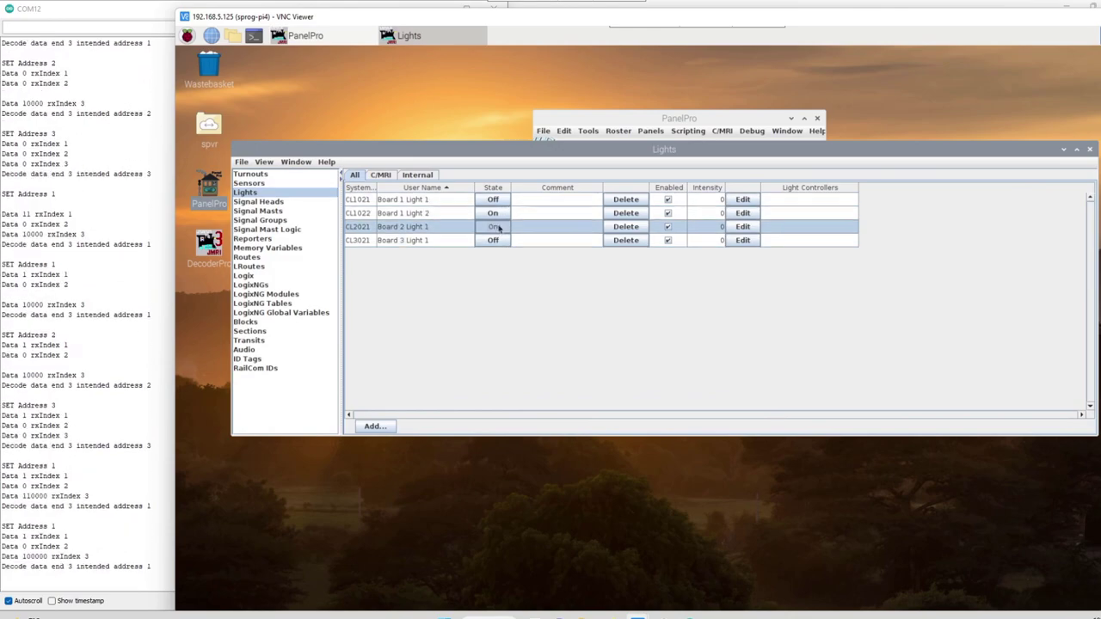
{"action": "left_click", "coordinate": [497, 241]}
Step: Switch Board 2 Light 1 on, Board 1 Light 2 off and Board 1 Light 1 on
{"action": "left_click", "coordinate": [497, 227]}
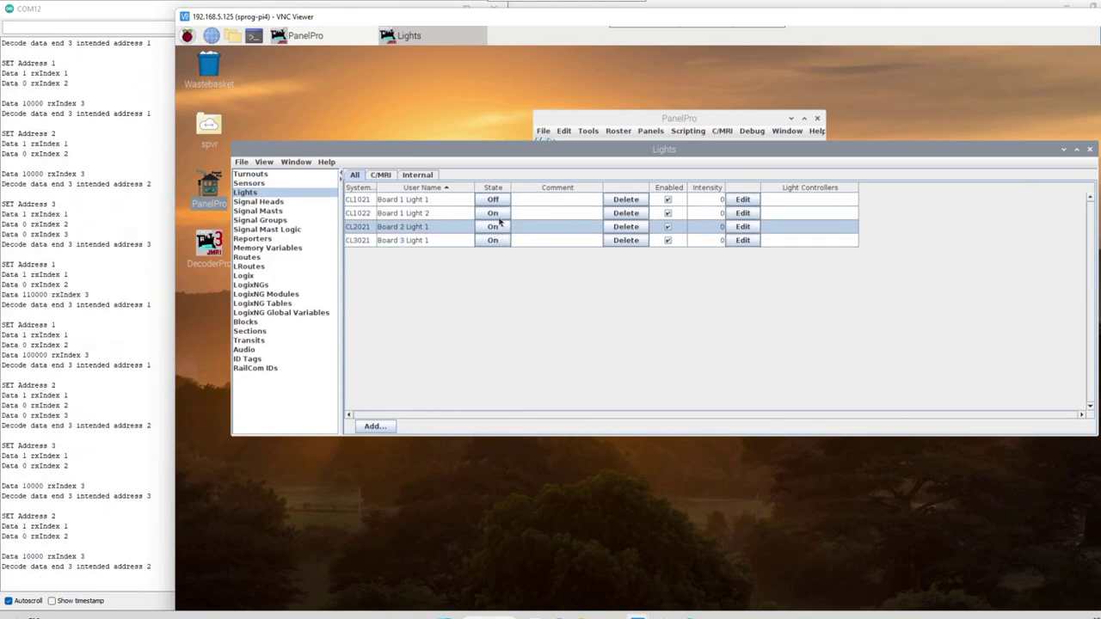
{"action": "left_click", "coordinate": [495, 213]}
{"action": "left_click", "coordinate": [494, 199]}
Step: Set Turnout 0 on all three boards to Closed and Board 1 Turnout 1 to Thrown, and finish by throwing Board 1 Turnout 0
{"action": "left_click", "coordinate": [254, 175]}
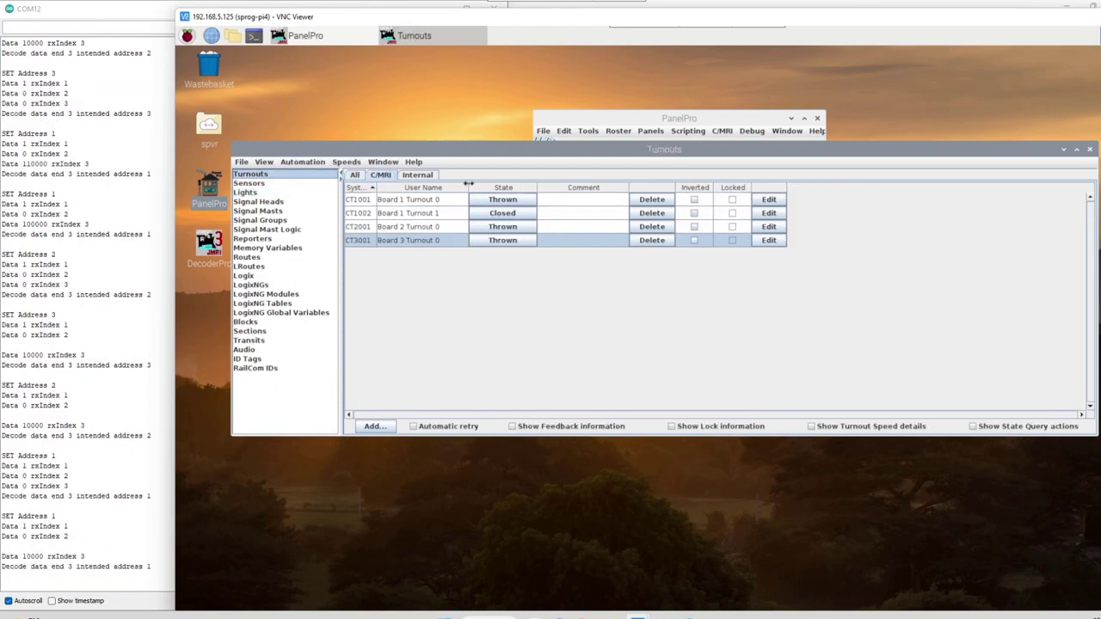
{"action": "left_click", "coordinate": [496, 199]}
{"action": "left_click", "coordinate": [501, 214]}
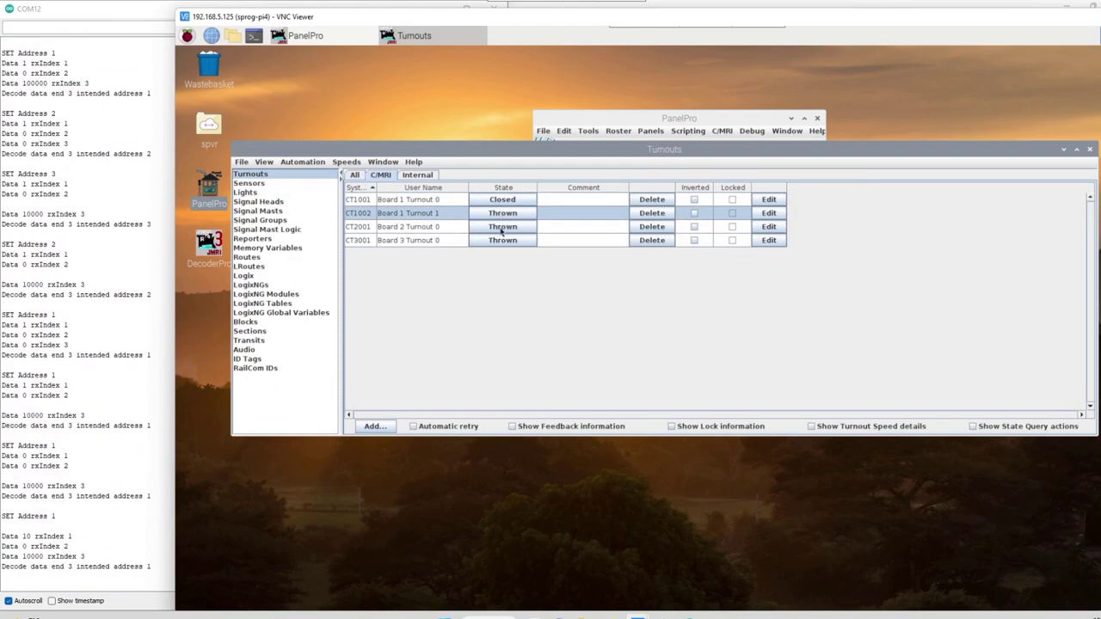
{"action": "left_click", "coordinate": [502, 227]}
{"action": "left_click", "coordinate": [502, 240]}
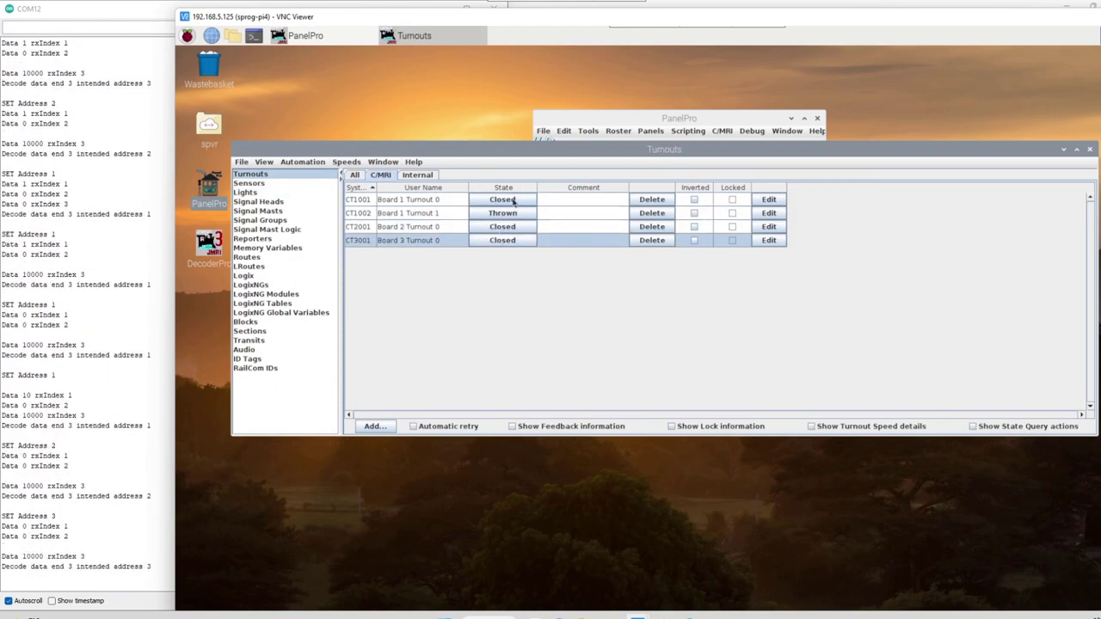
{"action": "left_click", "coordinate": [514, 200]}
Step: In the Lights table, switch Board 1 Light 2 on and Light 1 on Boards 1, 2 and 3 off
{"action": "left_click", "coordinate": [246, 192]}
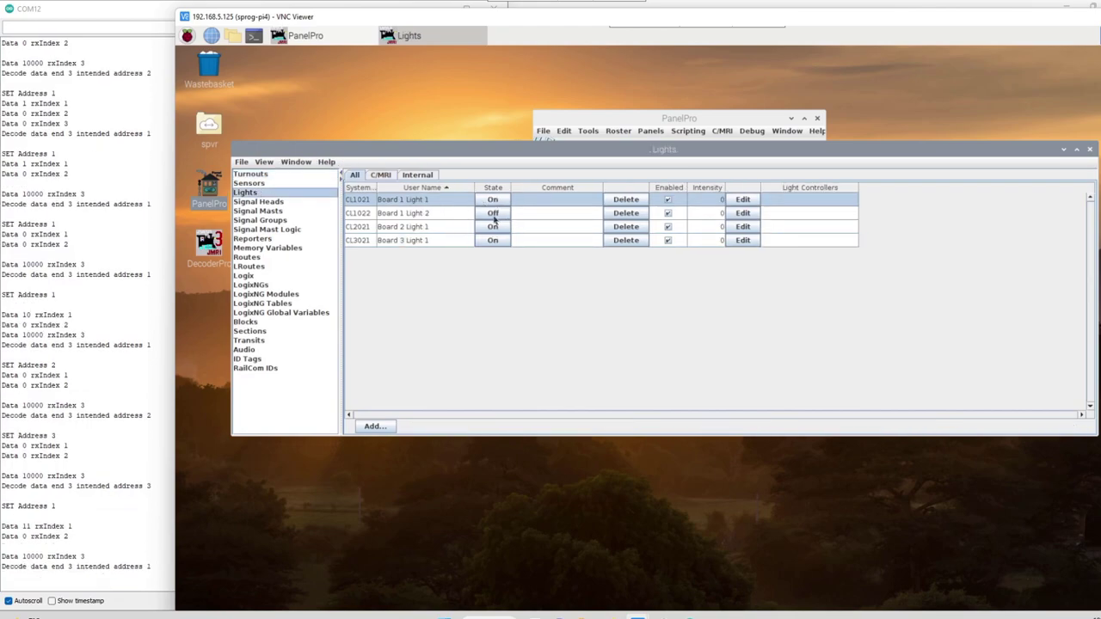
{"action": "left_click", "coordinate": [494, 216]}
{"action": "left_click", "coordinate": [493, 199]}
{"action": "left_click", "coordinate": [495, 227]}
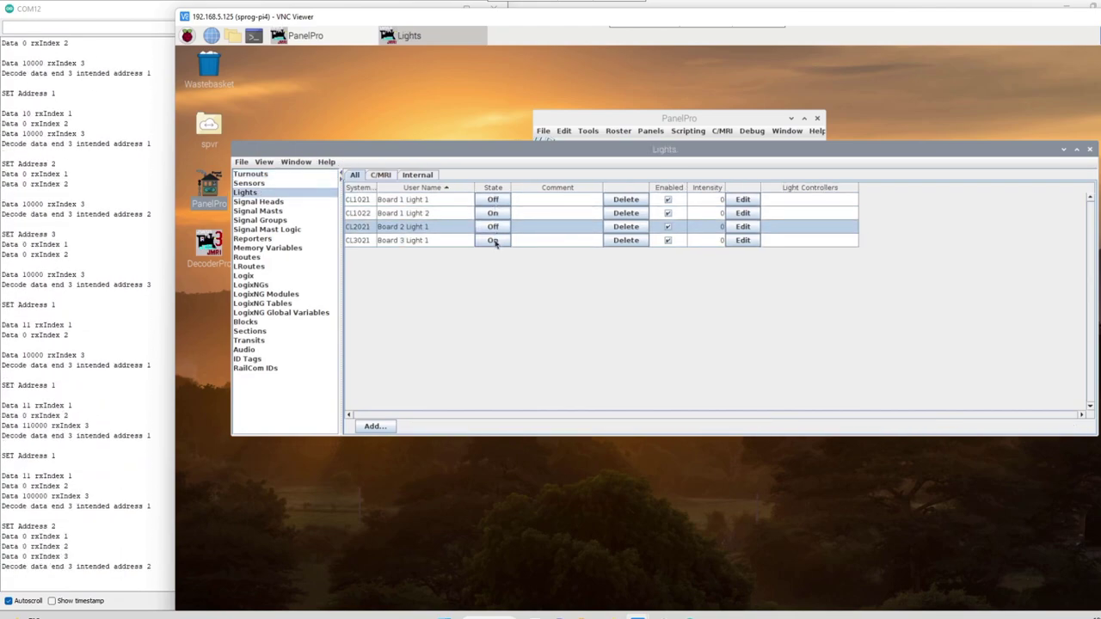
{"action": "left_click", "coordinate": [494, 241]}
Step: Return to the turnout table, close Board 1 Turnout 1, and throw Turnout 0 on Boards 2, 3 and 1
{"action": "left_click", "coordinate": [290, 177]}
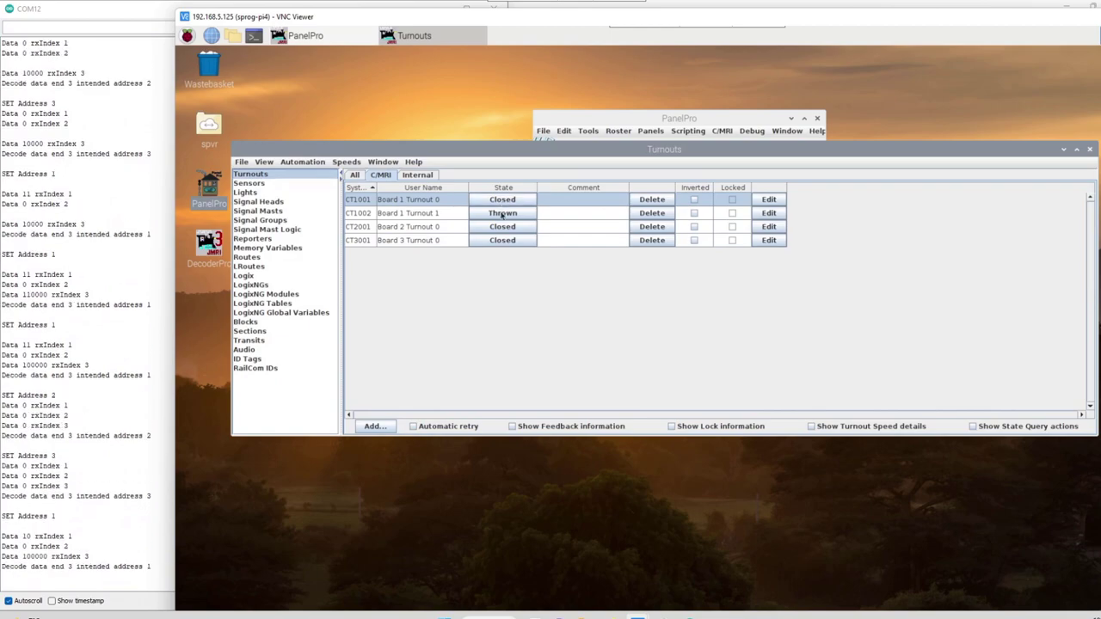
{"action": "left_click", "coordinate": [502, 214]}
{"action": "left_click", "coordinate": [502, 228]}
{"action": "left_click", "coordinate": [503, 240]}
{"action": "left_click", "coordinate": [503, 200]}
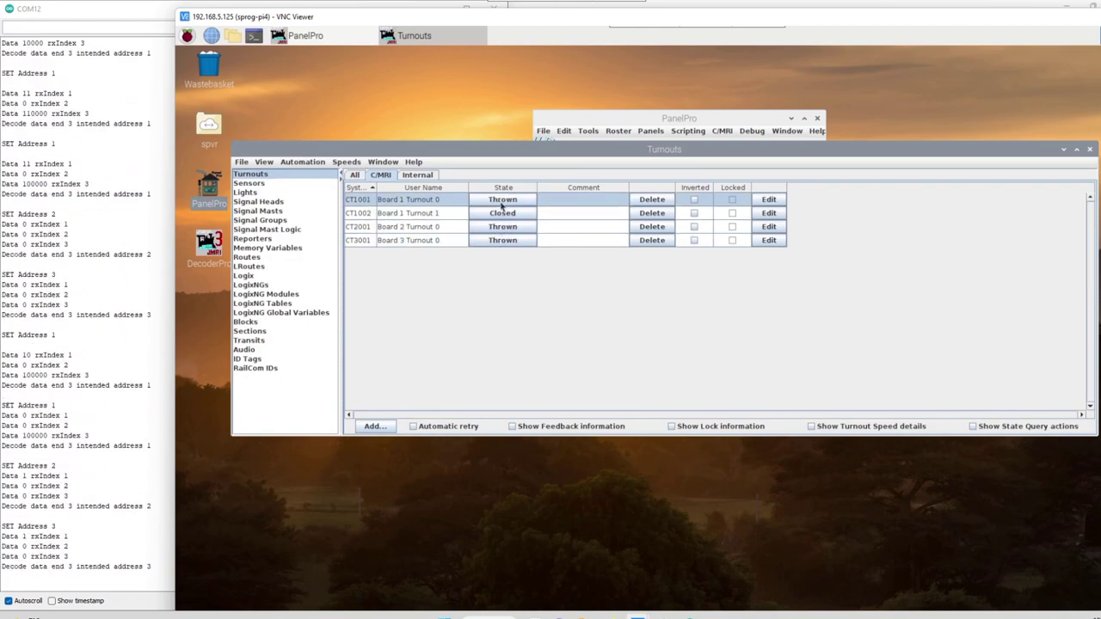
Step: Set Board 1 Turnout 1 to Thrown and Turnout 0 on Boards 2 and 3 to Closed
{"action": "left_click", "coordinate": [502, 213]}
{"action": "left_click", "coordinate": [503, 227]}
{"action": "left_click", "coordinate": [504, 241]}
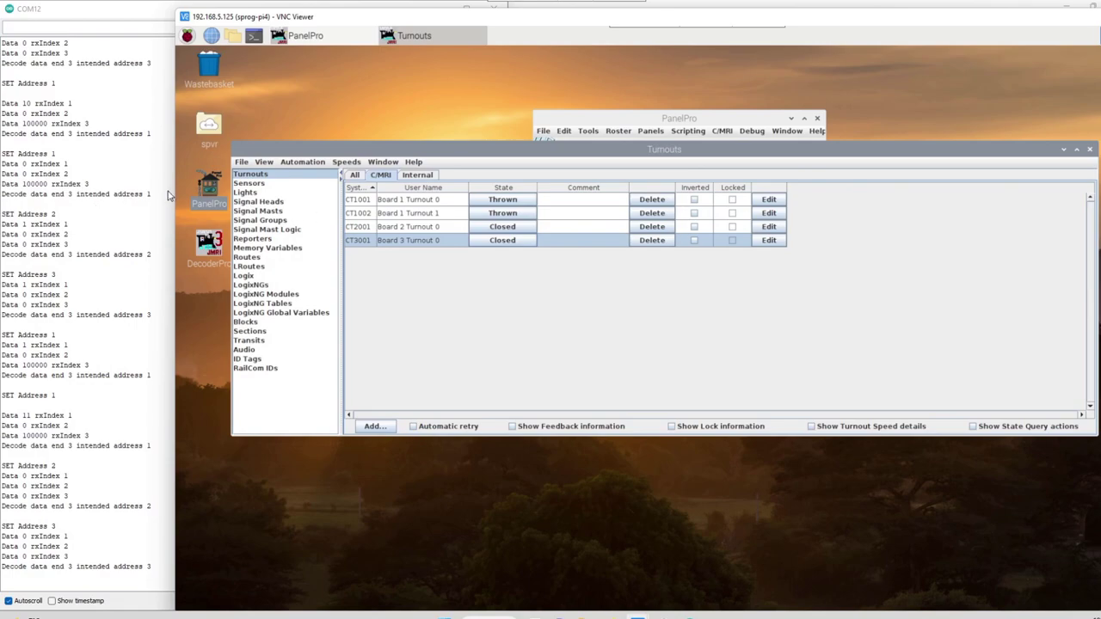
{"action": "left_click", "coordinate": [257, 184]}
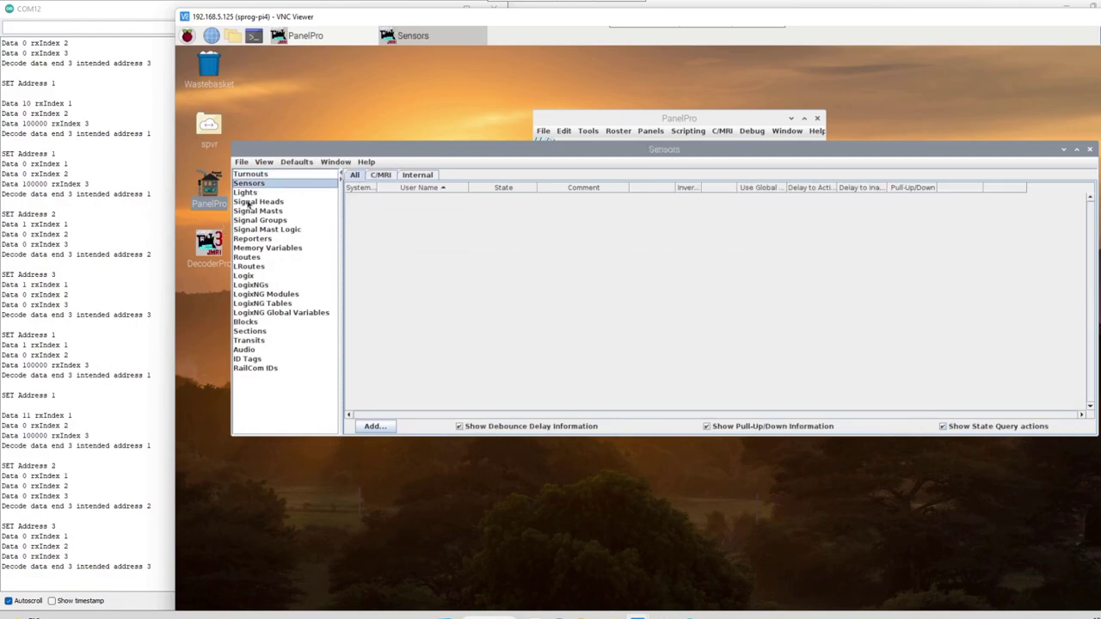
{"action": "left_click", "coordinate": [249, 193]}
{"action": "left_click", "coordinate": [250, 173]}
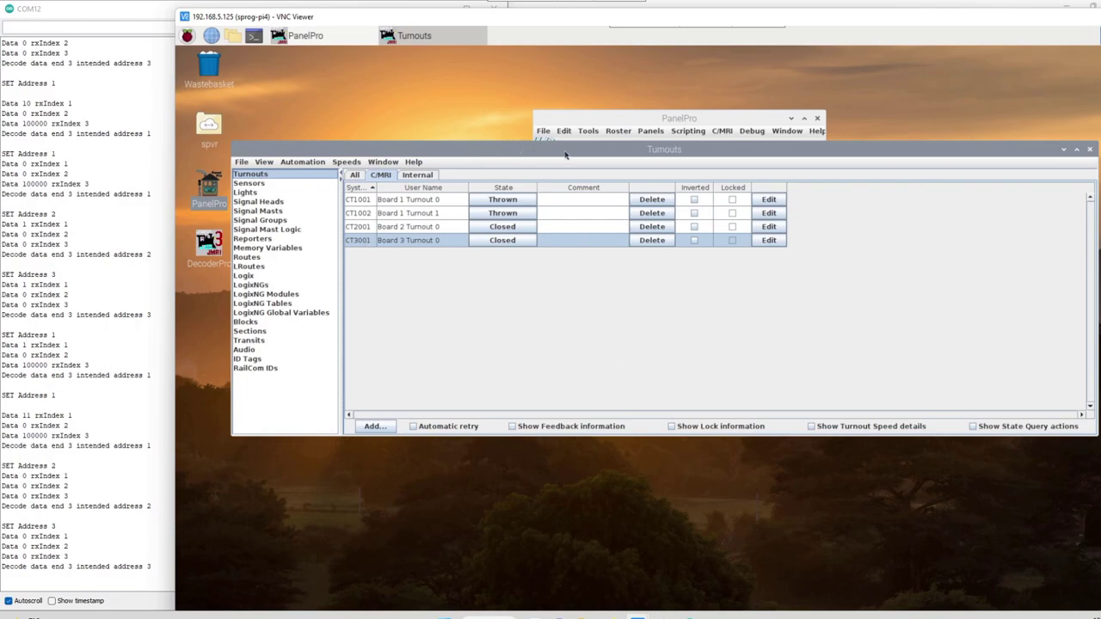
{"action": "left_click", "coordinate": [263, 184]}
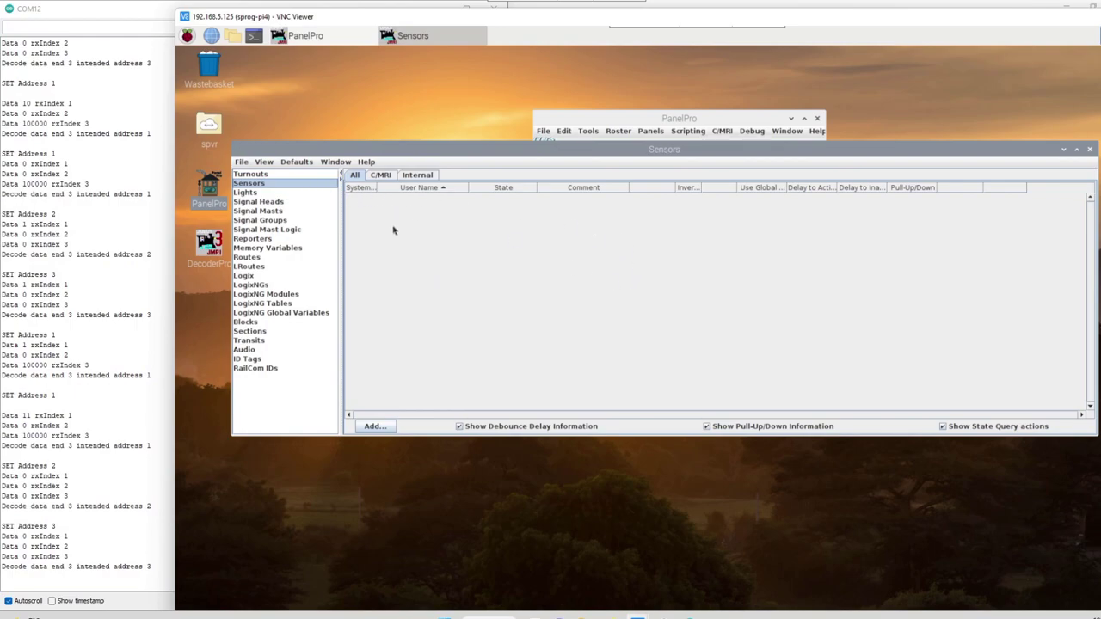
Step: Open the C/MRI Monitor and arrange it and the Sensors table so the start of the monitor's log stays visible
{"action": "left_click", "coordinate": [641, 120]}
{"action": "left_click", "coordinate": [723, 132]}
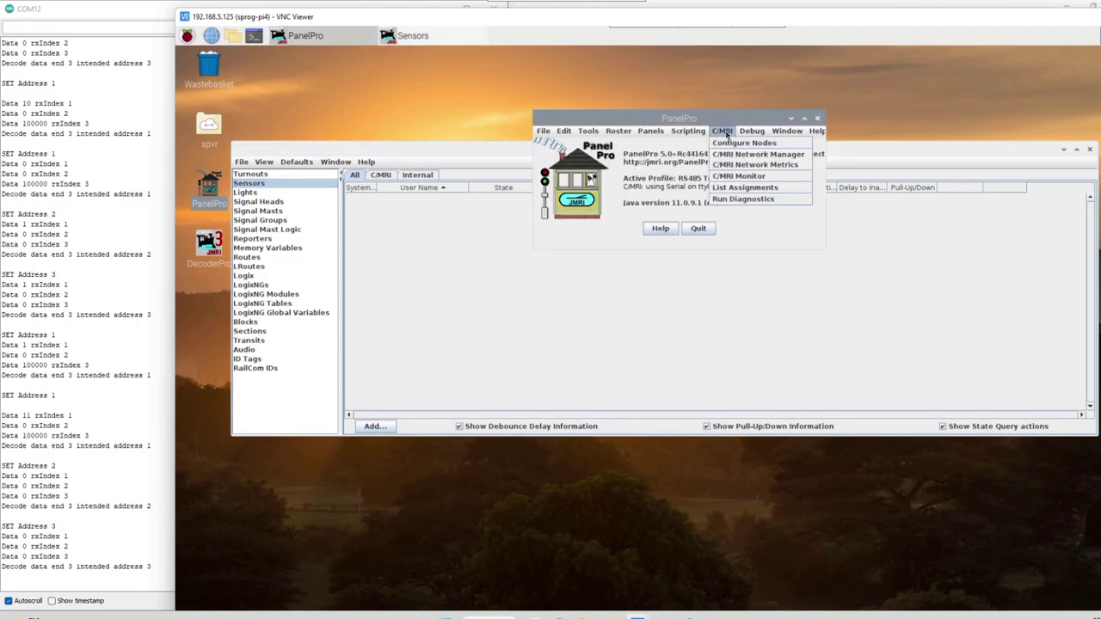
{"action": "left_click", "coordinate": [759, 177]}
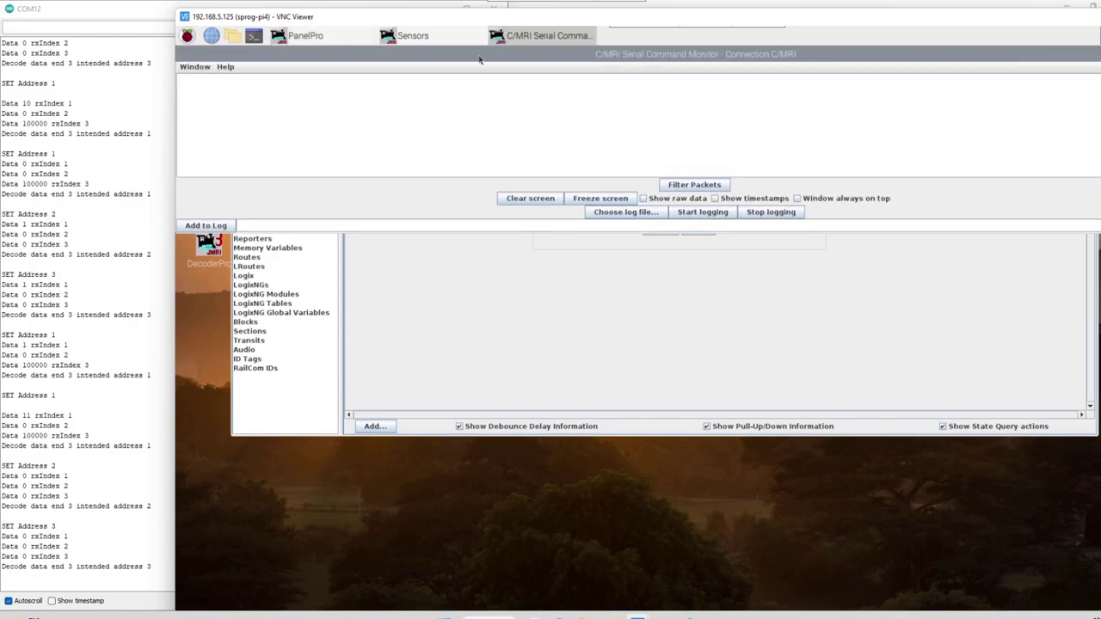
{"action": "left_click_drag", "start_coordinate": [479, 59], "coordinate": [504, 336]}
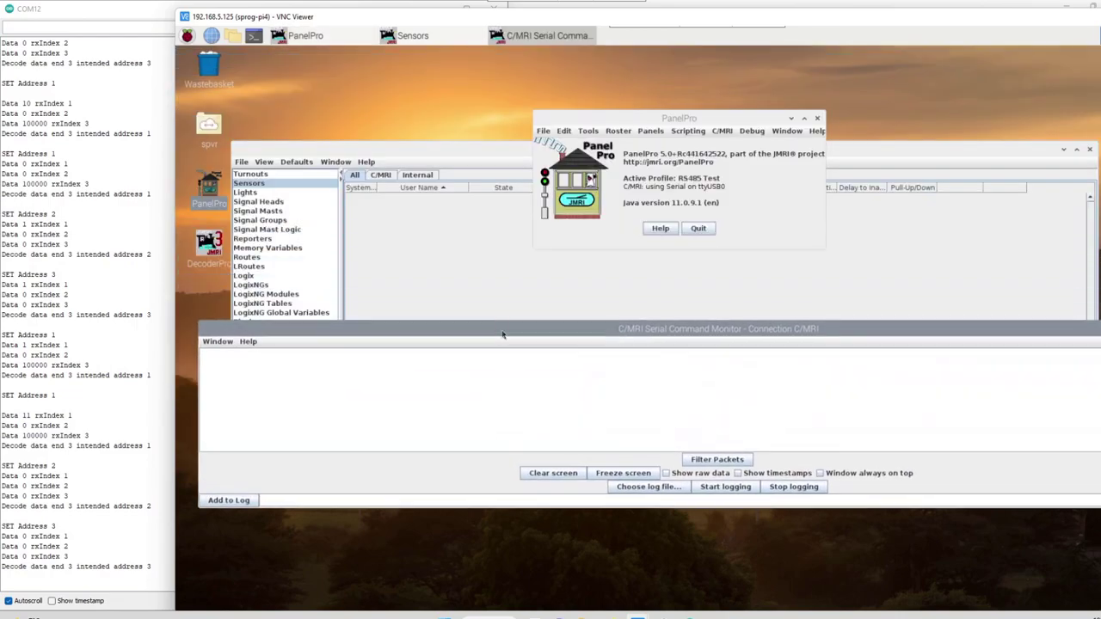
{"action": "left_click", "coordinate": [433, 154]}
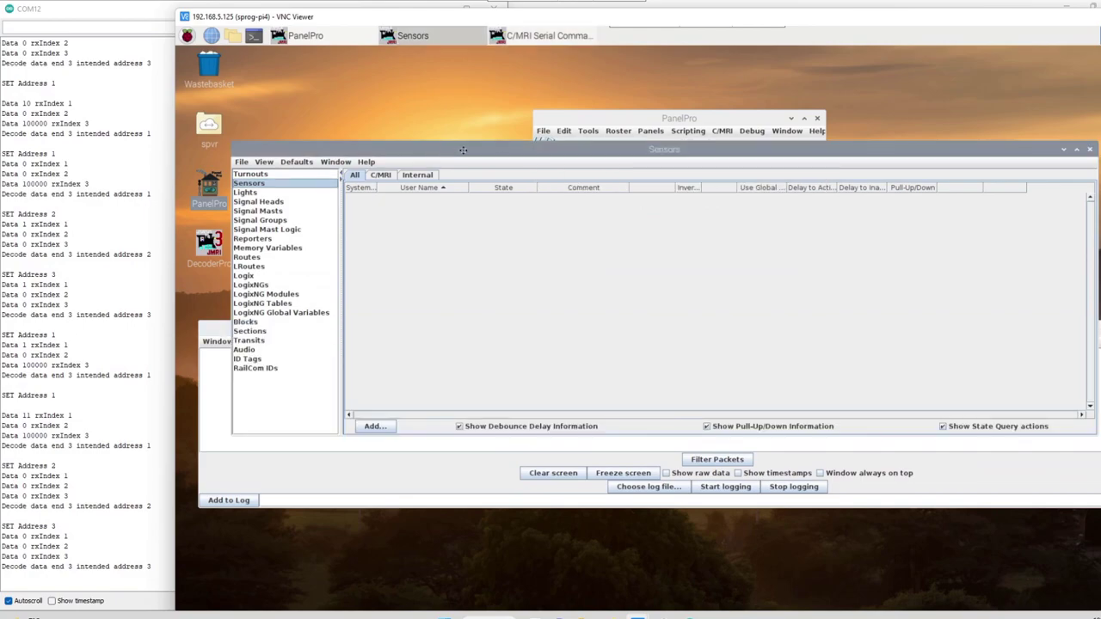
{"action": "left_click_drag", "start_coordinate": [463, 151], "coordinate": [551, 85]}
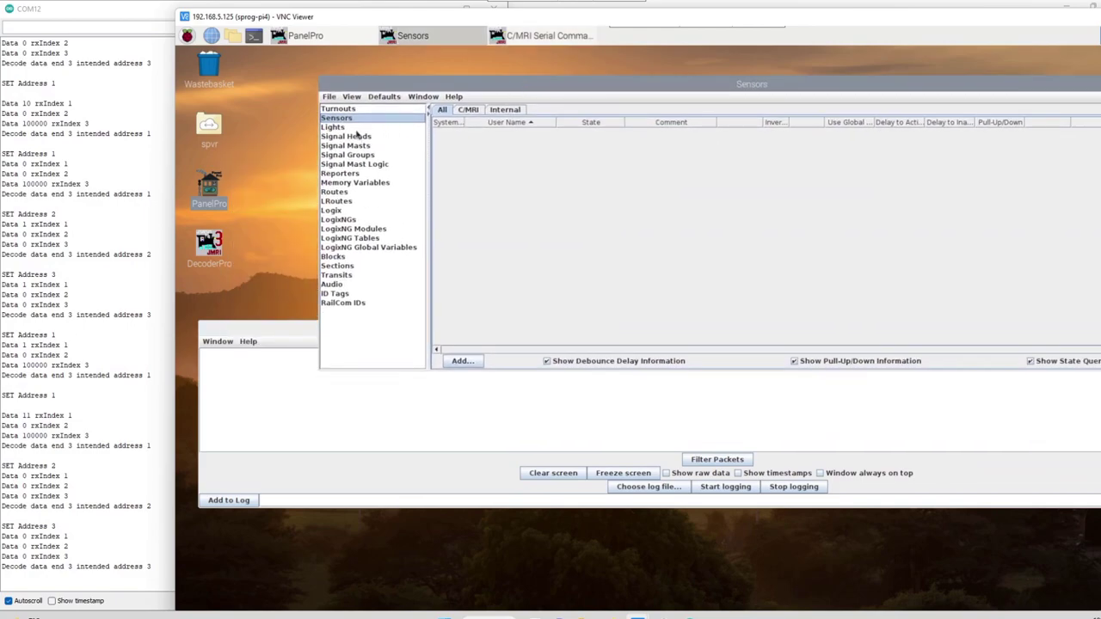
Step: In the Turnouts table, set Board 1 Turnouts 0 and 1 to Closed and Turnout 0 on Boards 2 and 3 to Thrown
{"action": "left_click", "coordinate": [355, 109]}
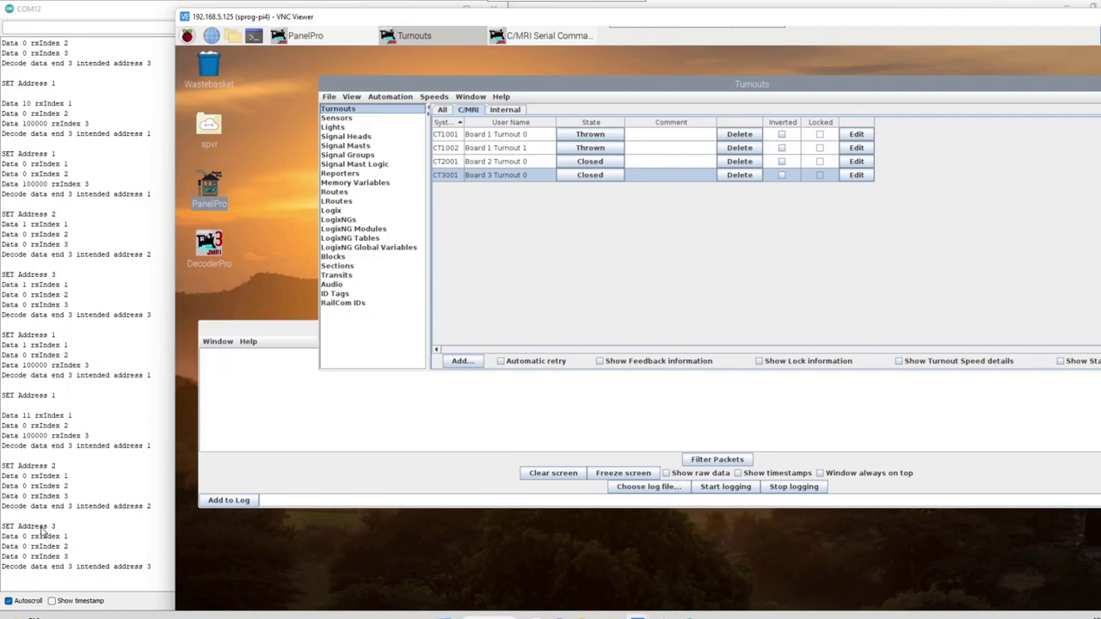
{"action": "left_click", "coordinate": [607, 135]}
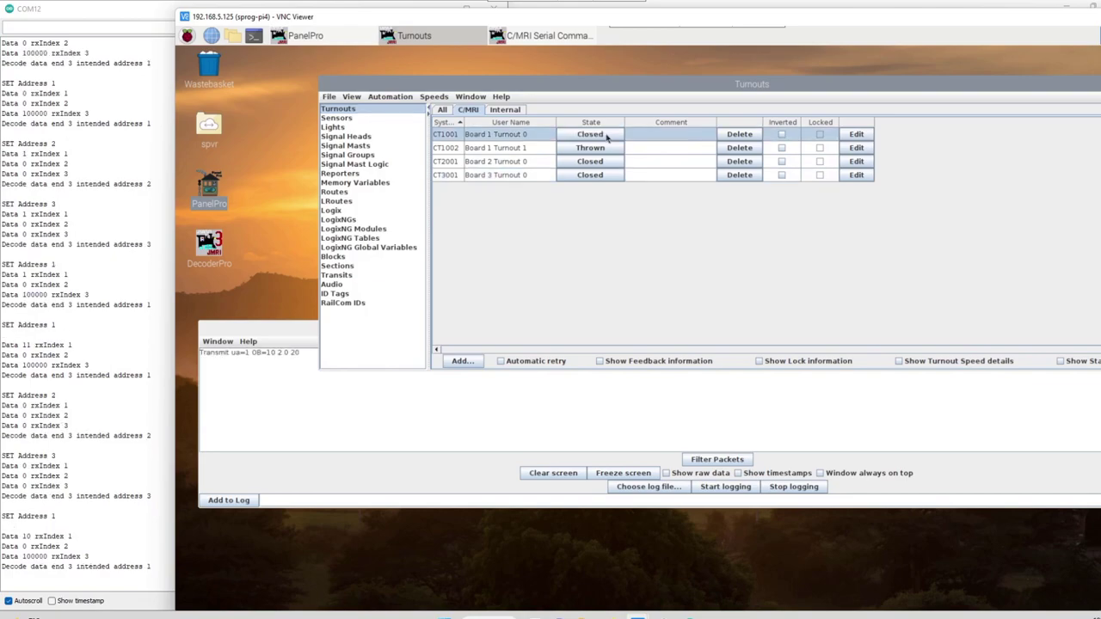
{"action": "left_click", "coordinate": [605, 149]}
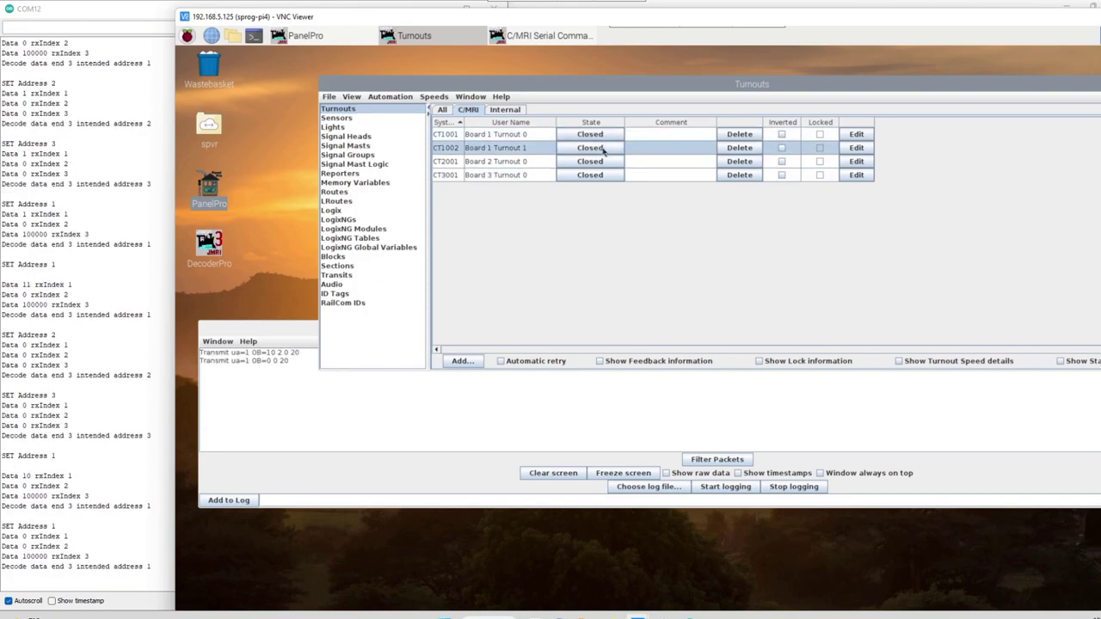
{"action": "left_click", "coordinate": [604, 162]}
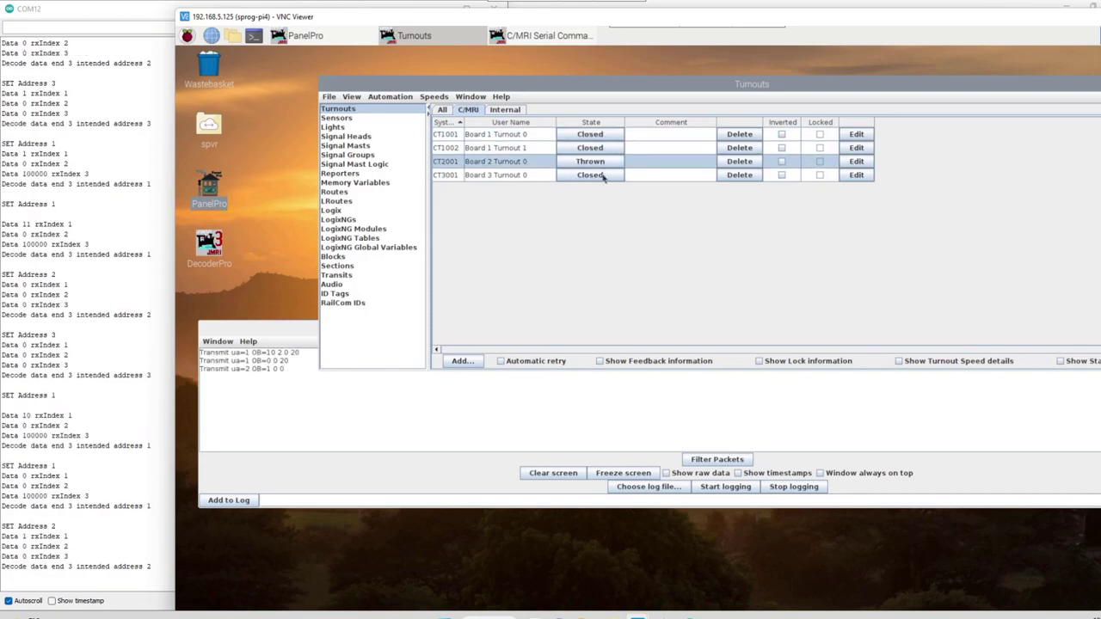
{"action": "left_click", "coordinate": [606, 175]}
Step: In the Lights table, switch Light 1 on for Boards 1, 2 and 3 and switch Board 1 Light 2 off
{"action": "left_click", "coordinate": [334, 127]}
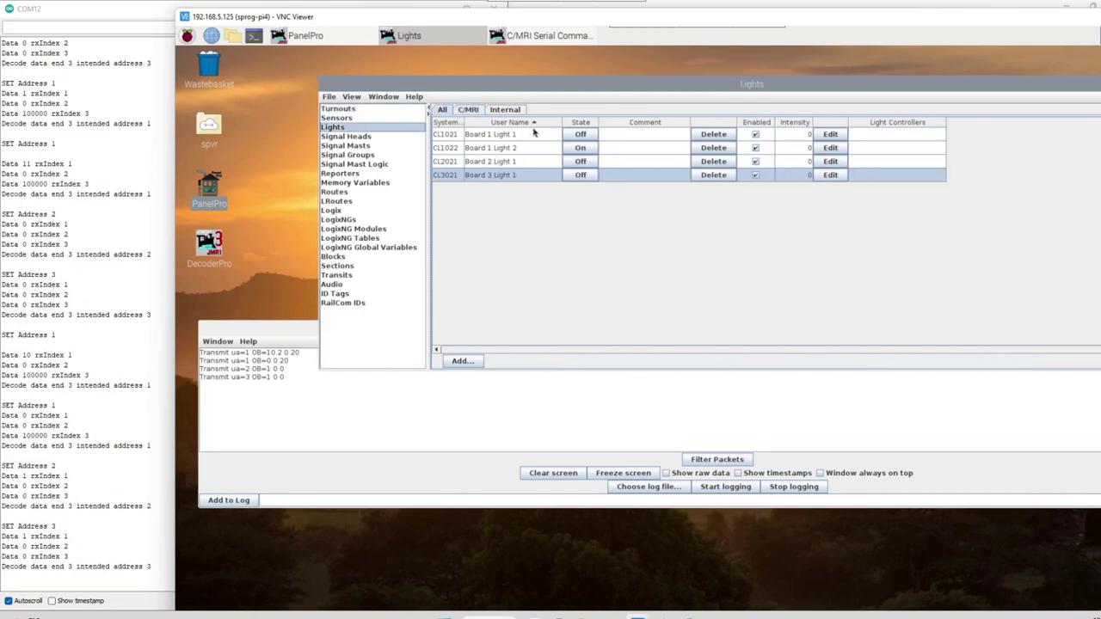
{"action": "left_click", "coordinate": [581, 135]}
{"action": "left_click", "coordinate": [581, 148]}
{"action": "left_click", "coordinate": [582, 161]}
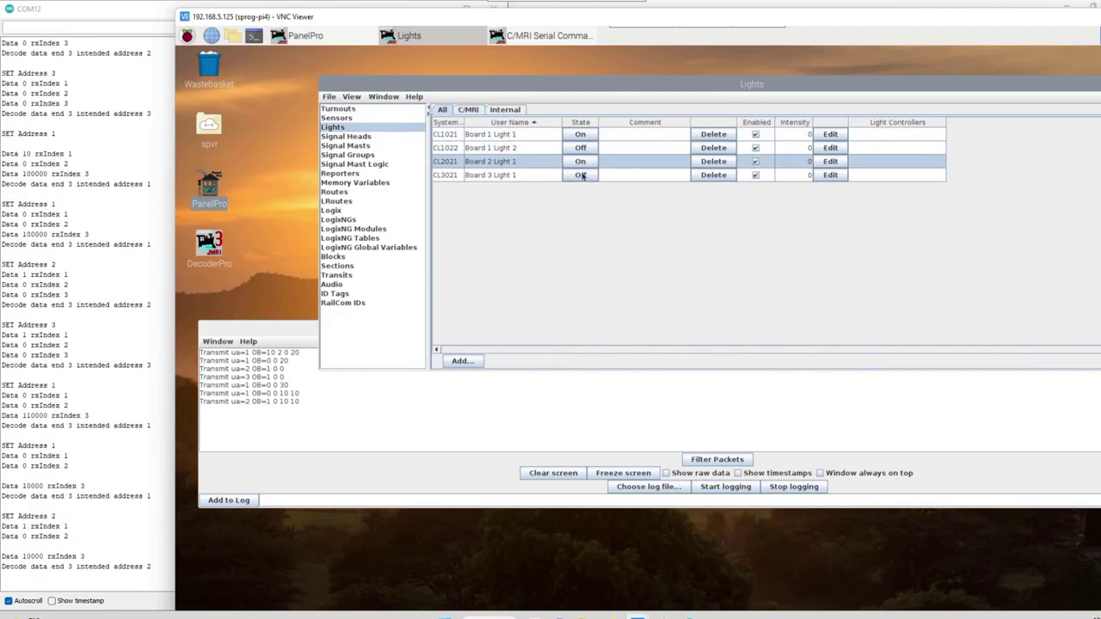
{"action": "left_click", "coordinate": [582, 175]}
Step: Return to the Turnouts table, throw Board 1 Turnouts 0 and 1, and close Turnout 0 on Boards 2 and 3
{"action": "left_click", "coordinate": [338, 109]}
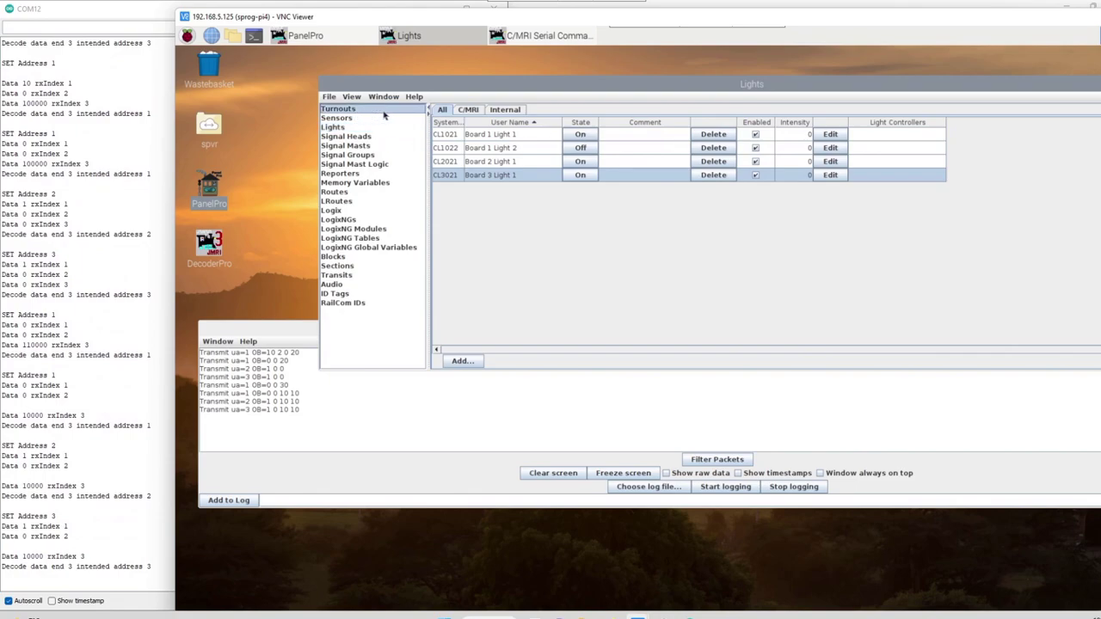
{"action": "left_click", "coordinate": [593, 135]}
{"action": "left_click", "coordinate": [594, 148]}
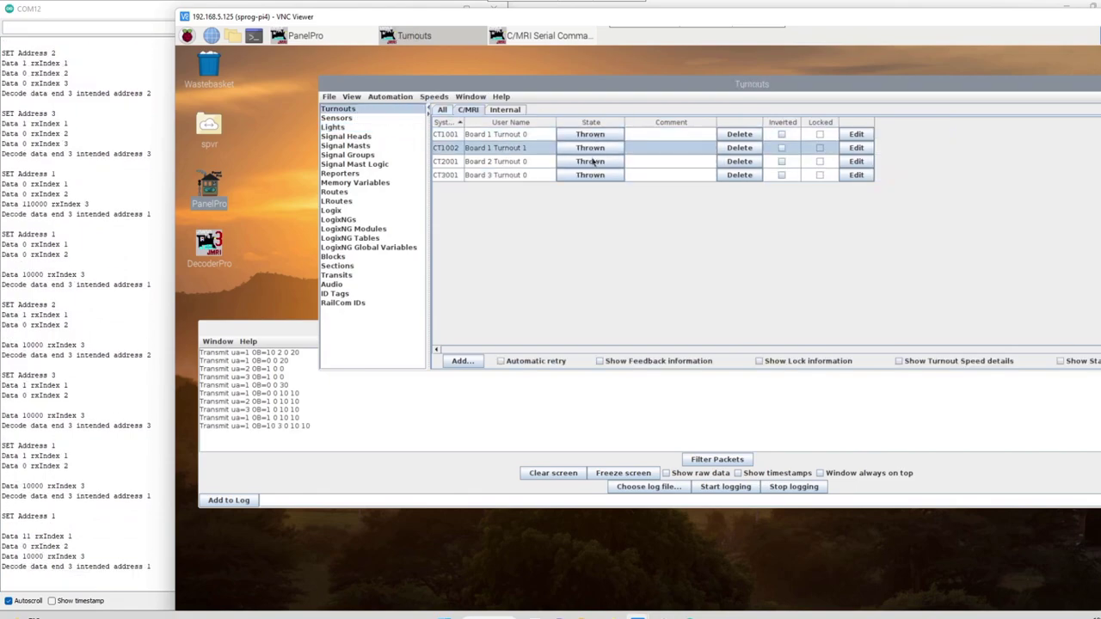
{"action": "left_click", "coordinate": [594, 162]}
{"action": "left_click", "coordinate": [592, 176]}
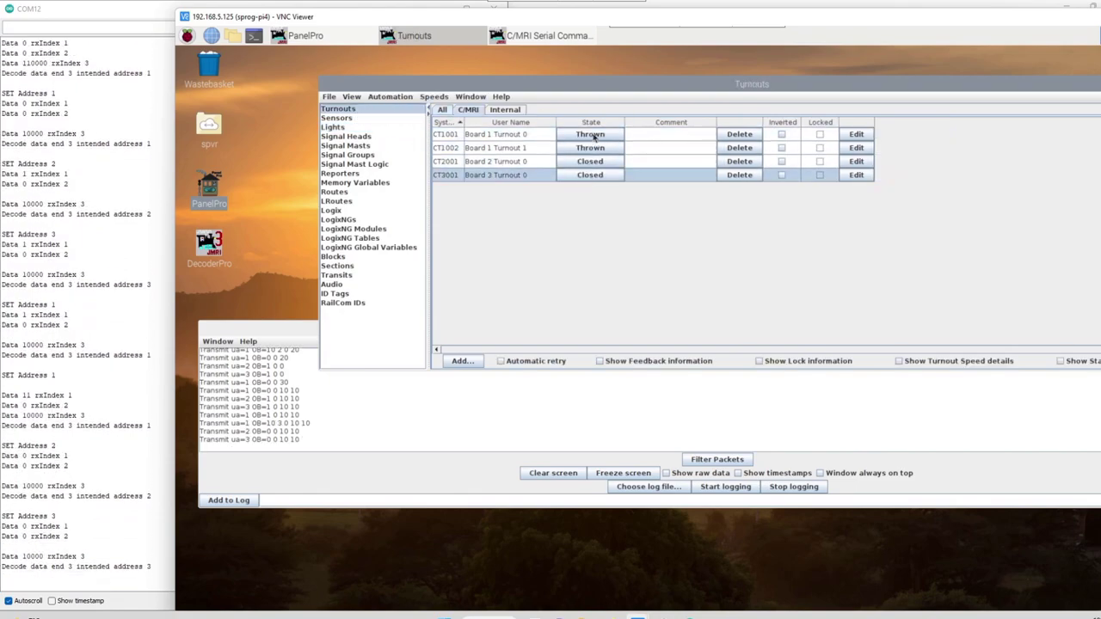
Step: Reverse all four turnouts, setting both Board 1 turnouts to Closed and Turnout 0 on Boards 2 and 3 to Thrown
{"action": "left_click", "coordinate": [593, 135]}
{"action": "left_click", "coordinate": [594, 148]}
{"action": "left_click", "coordinate": [592, 162]}
{"action": "left_click", "coordinate": [574, 175]}
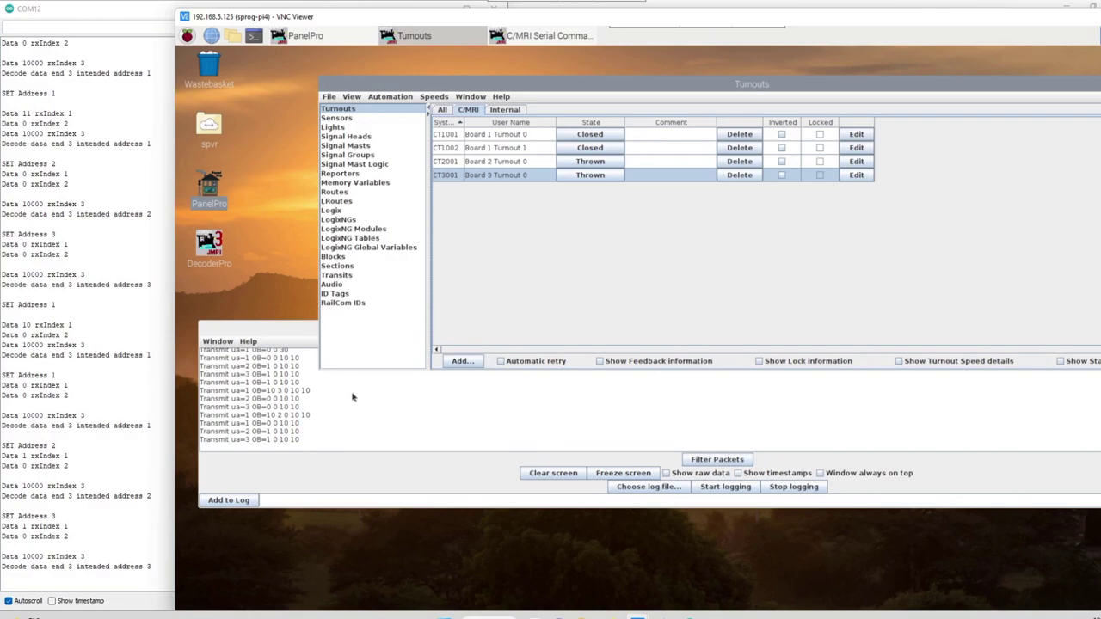
Step: Throw both Board 1 turnouts, switch Board 2 Turnout 0 to Closed and back to Thrown, and close Board 3 Turnout 0
{"action": "left_click", "coordinate": [603, 162]}
{"action": "left_click", "coordinate": [604, 148]}
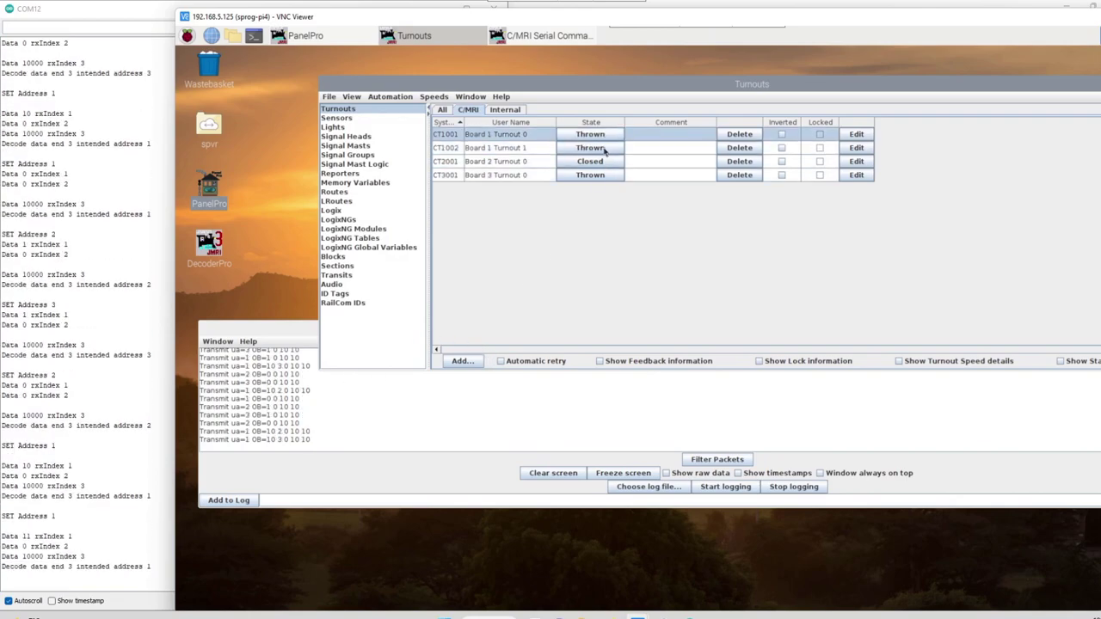
{"action": "left_click", "coordinate": [599, 175]}
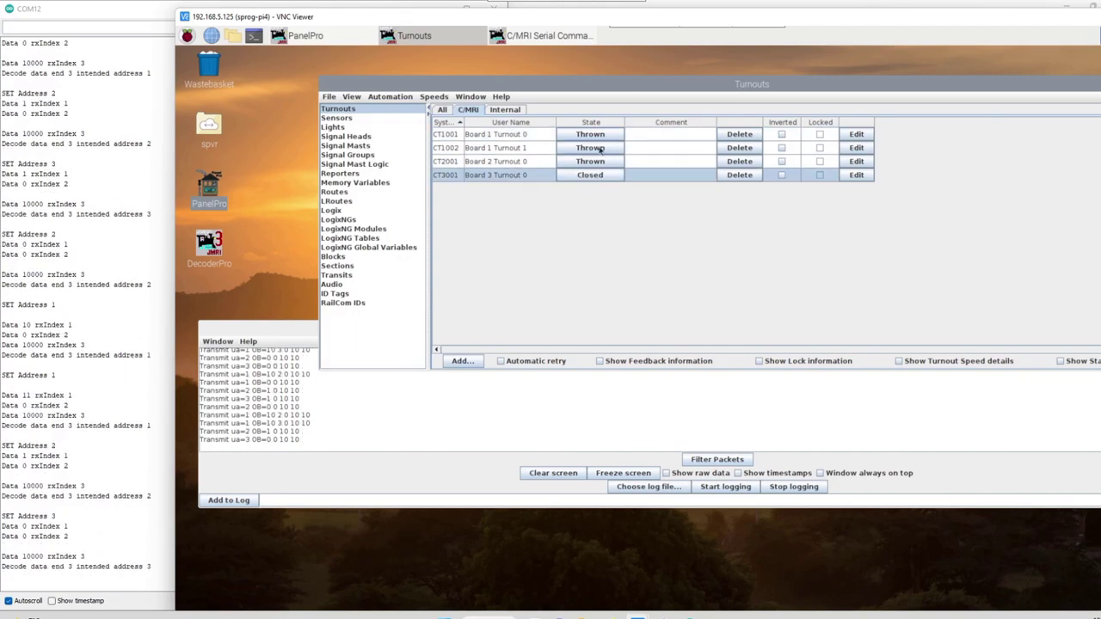
Step: Set Board 1 Turnouts 1 and 0 and Board 2 Turnout 0 to Closed
{"action": "left_click", "coordinate": [602, 148]}
{"action": "left_click", "coordinate": [602, 135]}
{"action": "left_click", "coordinate": [600, 162]}
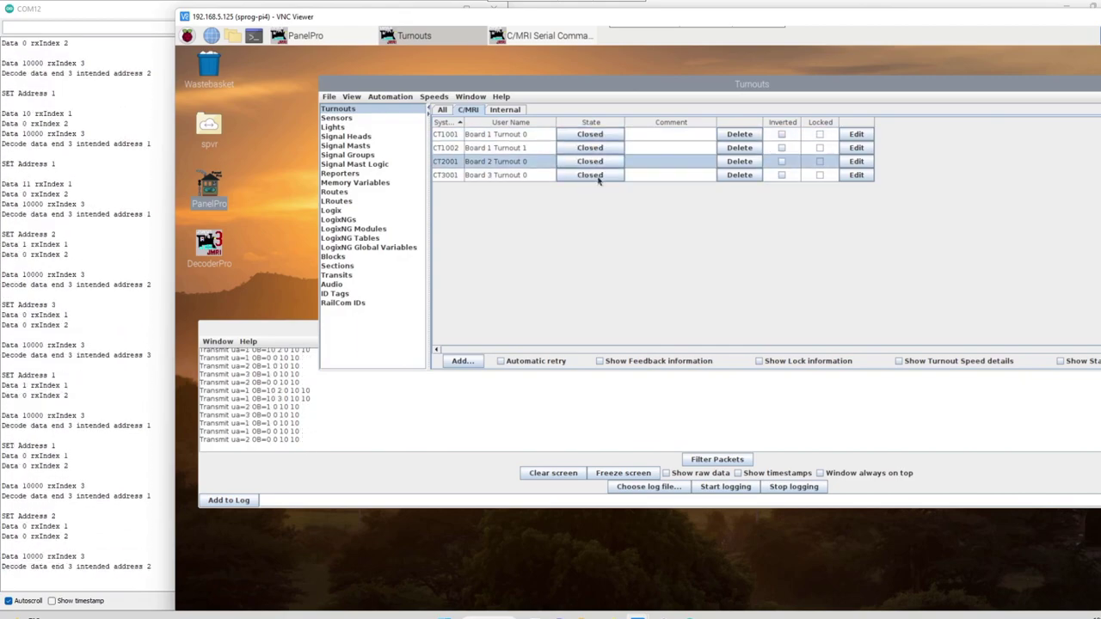
Step: Set all four turnouts to Thrown, starting with Board 3, and toggle Board 1 Turnout 1 and Board 3 Turnout 0 once more
{"action": "left_click", "coordinate": [600, 175]}
{"action": "left_click", "coordinate": [601, 148]}
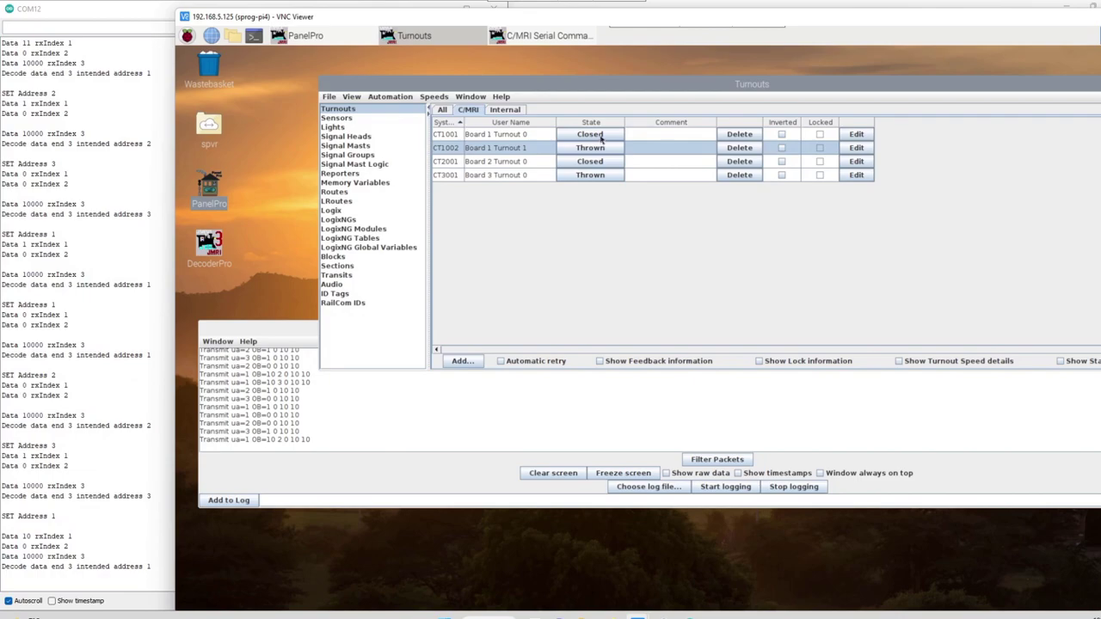
{"action": "left_click", "coordinate": [601, 136]}
{"action": "left_click", "coordinate": [599, 163]}
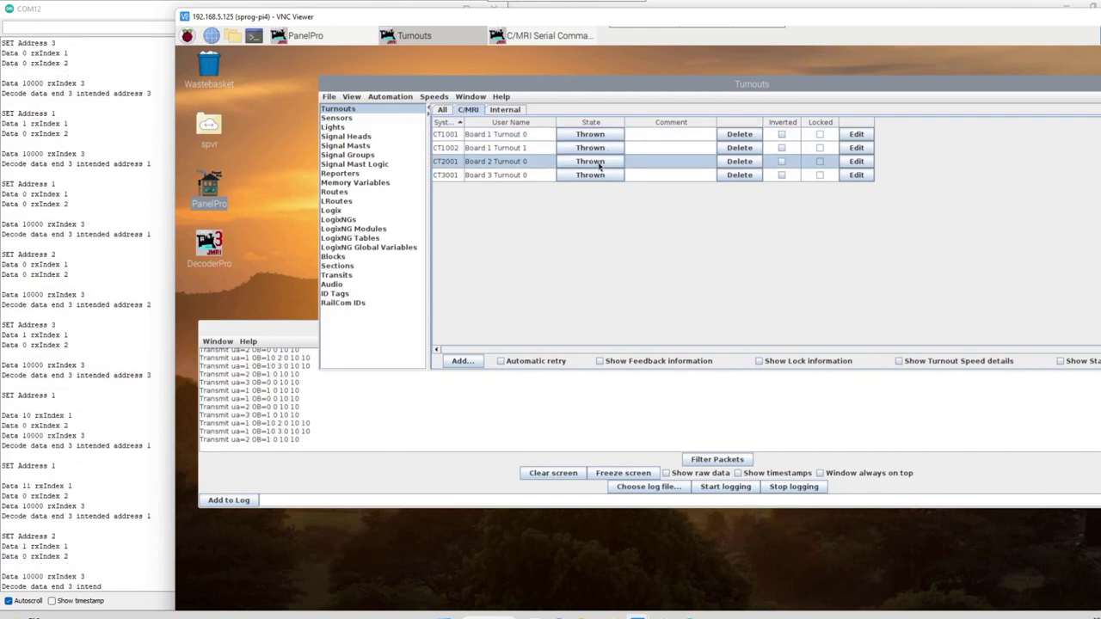
{"action": "left_click", "coordinate": [602, 148]}
{"action": "left_click", "coordinate": [600, 176]}
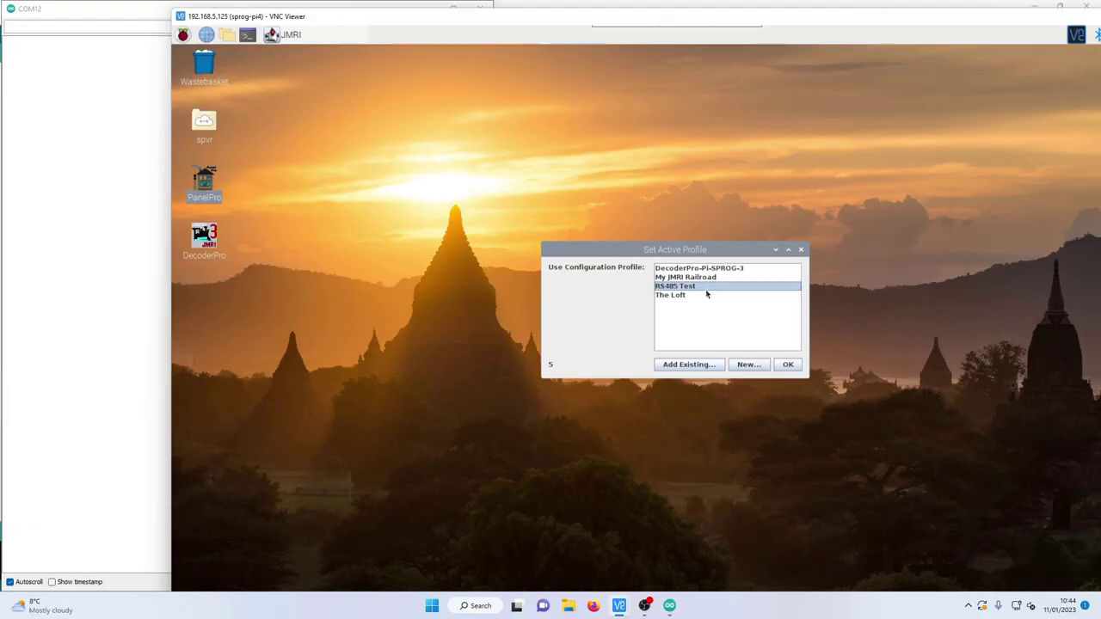
Step: Start PanelPro with the RS485 Test profile and load the table content and panels from Test.xml
{"action": "left_click", "coordinate": [788, 364]}
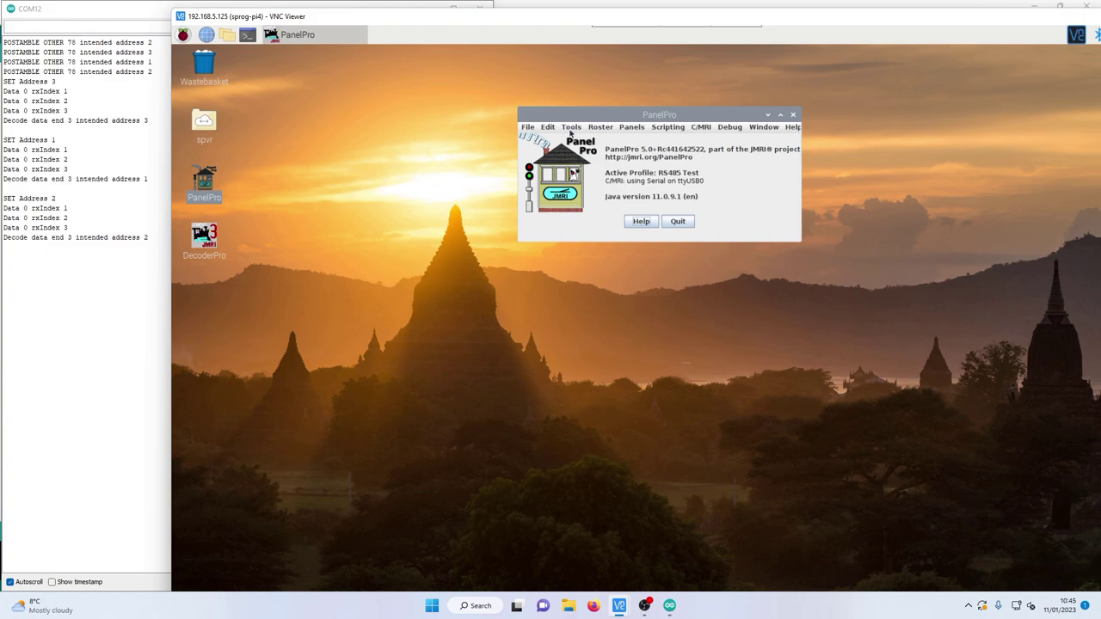
{"action": "left_click", "coordinate": [571, 128]}
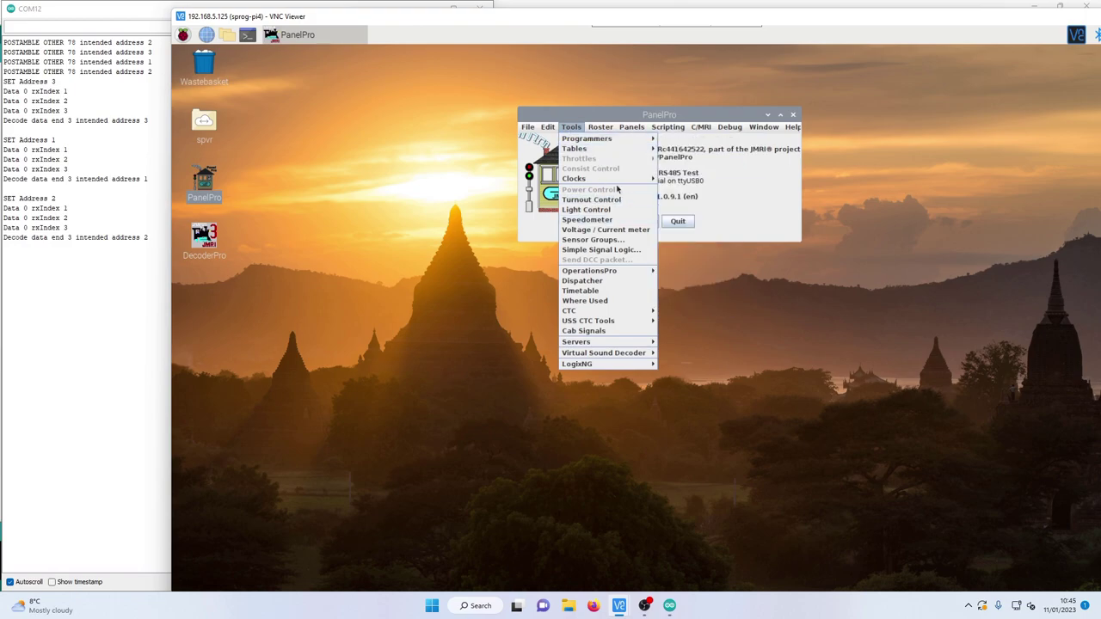
{"action": "mouse_move", "coordinate": [617, 152]}
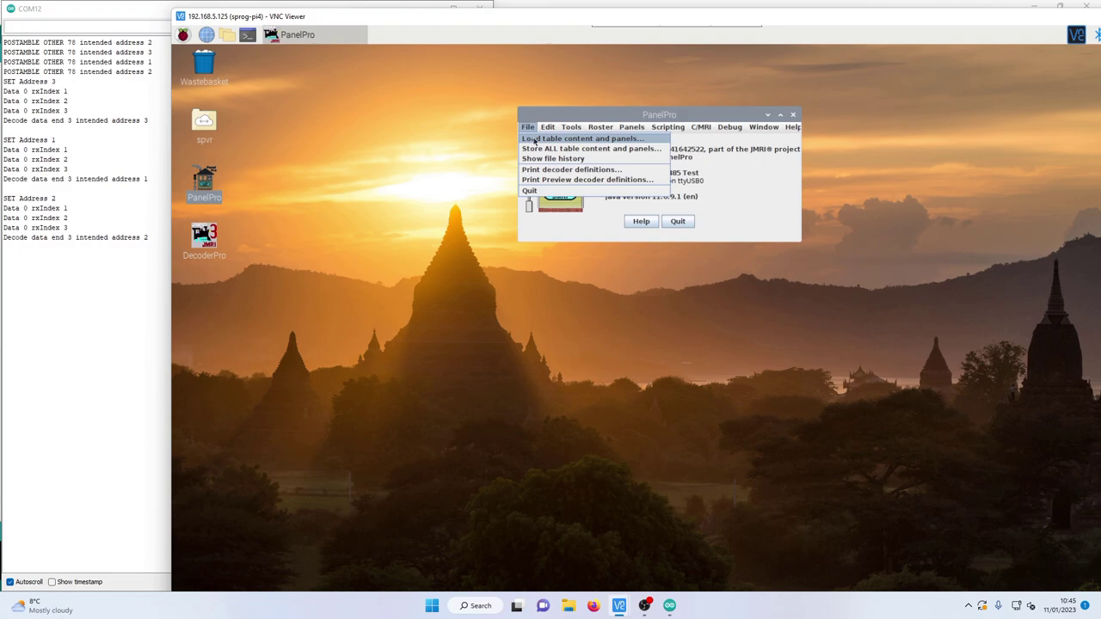
{"action": "left_click", "coordinate": [535, 141]}
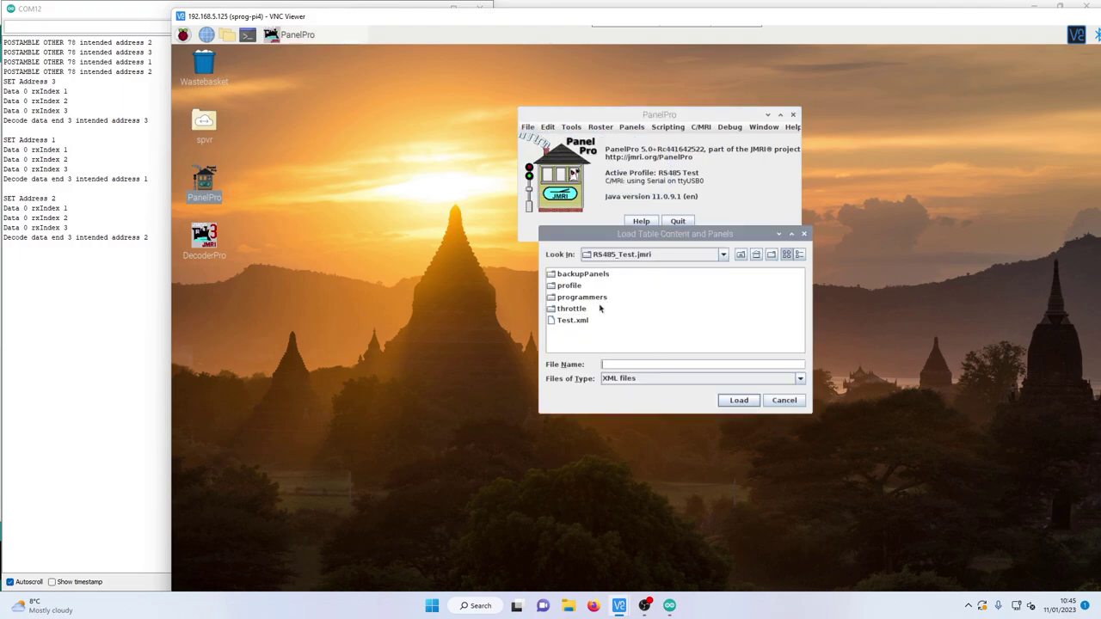
{"action": "double_click", "coordinate": [573, 320]}
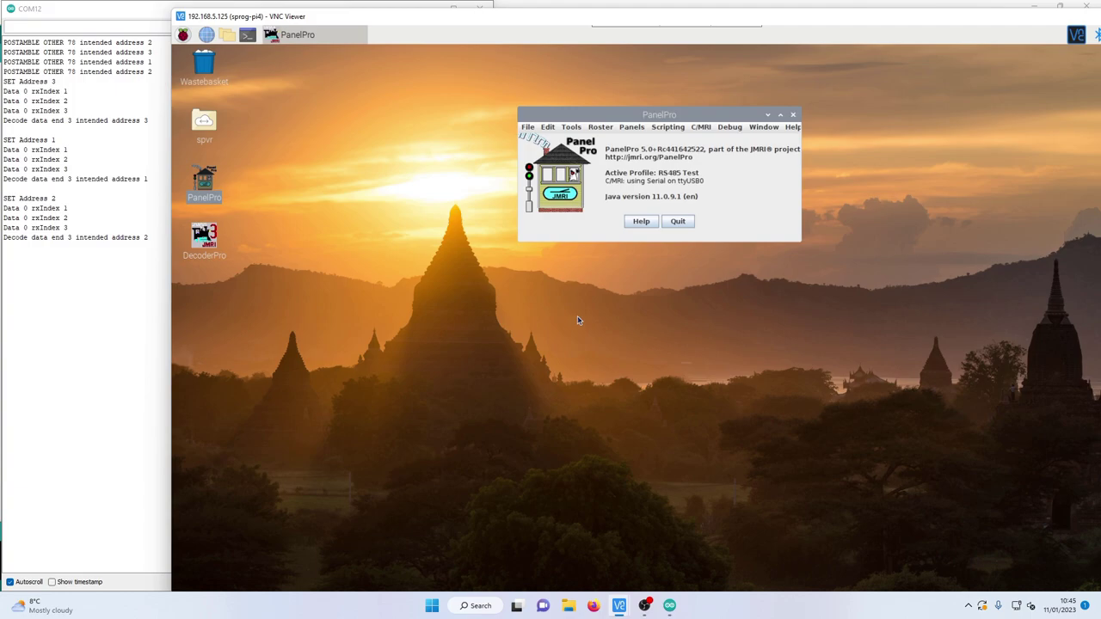
Step: Open the Lights table and switch on Board 1 Lights 1 and 2, Board 2 Light 1 and Board 3 Light 1
{"action": "left_click", "coordinate": [570, 127]}
{"action": "mouse_move", "coordinate": [580, 152]}
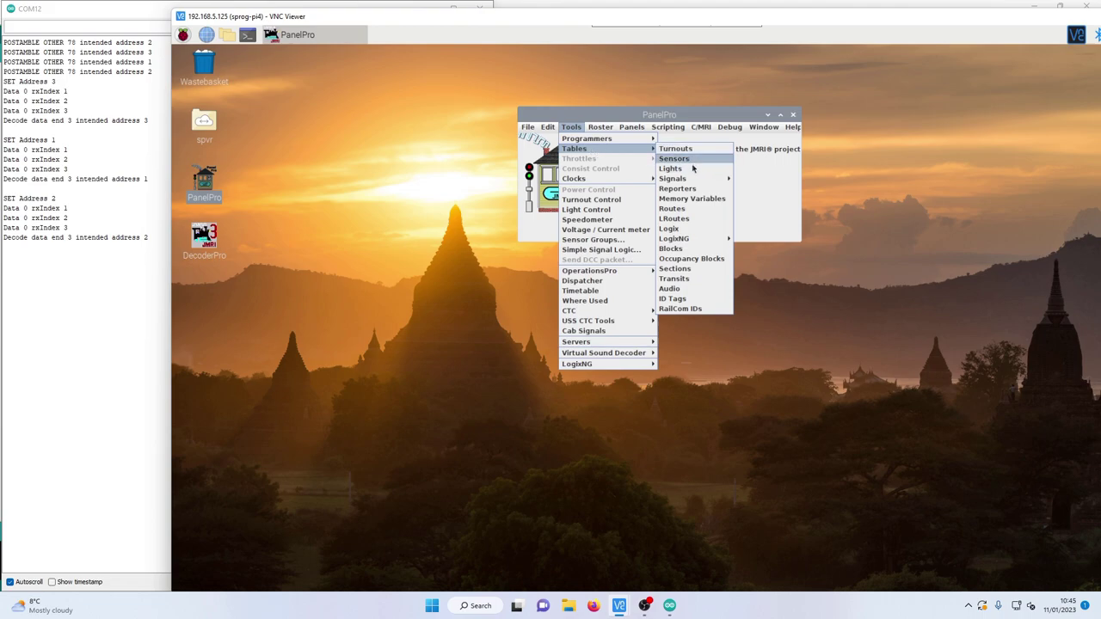
{"action": "left_click", "coordinate": [693, 169]}
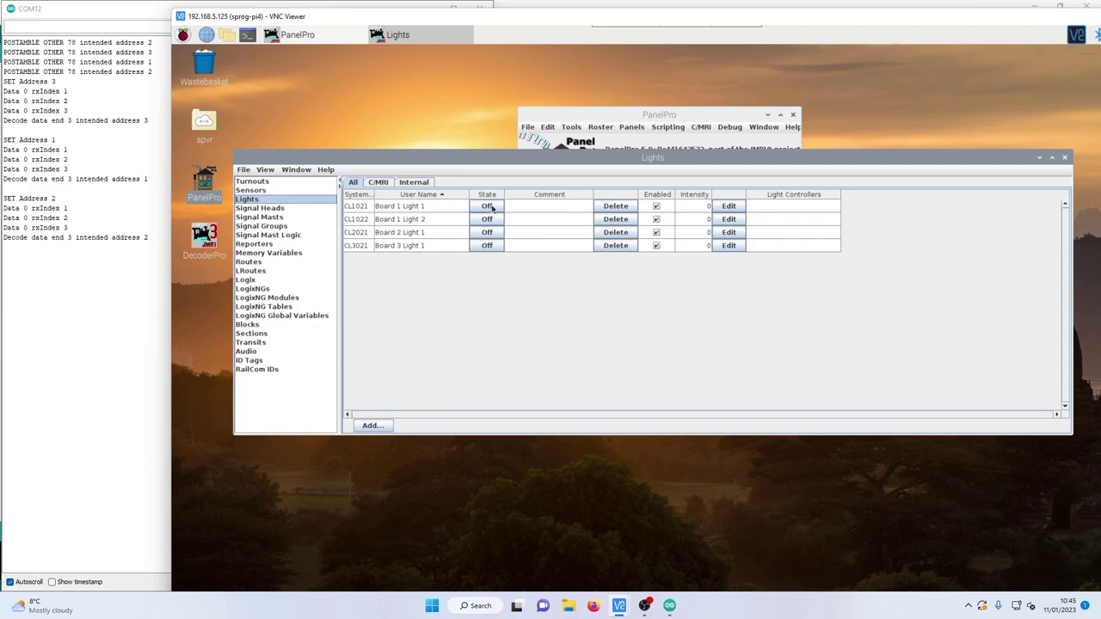
{"action": "left_click", "coordinate": [489, 206]}
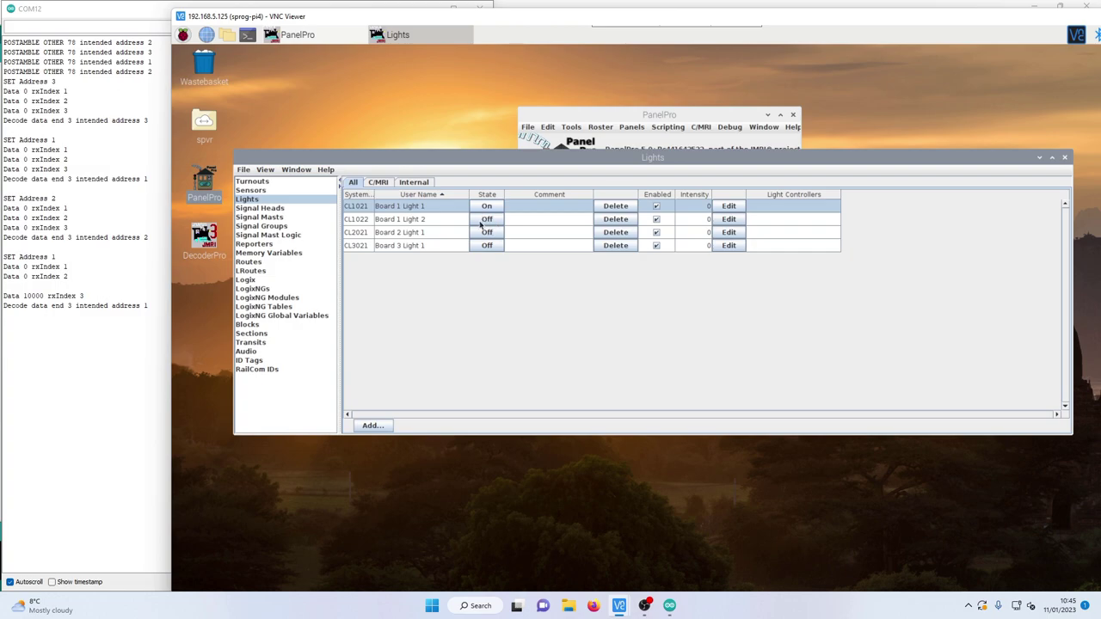
{"action": "left_click", "coordinate": [482, 222]}
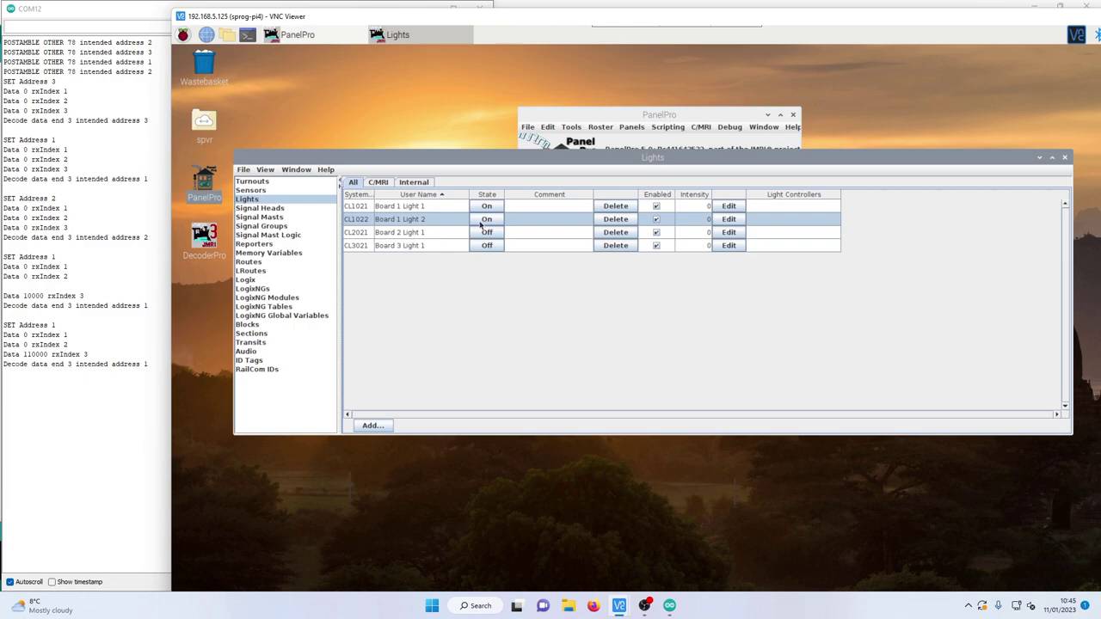
{"action": "left_click", "coordinate": [494, 235]}
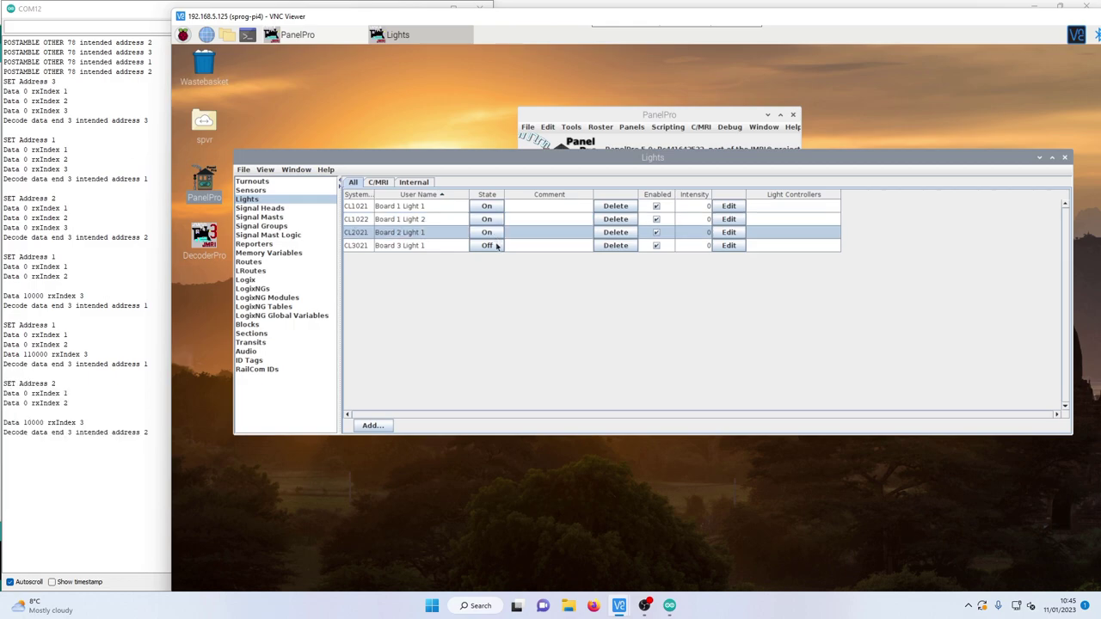
{"action": "left_click", "coordinate": [496, 246]}
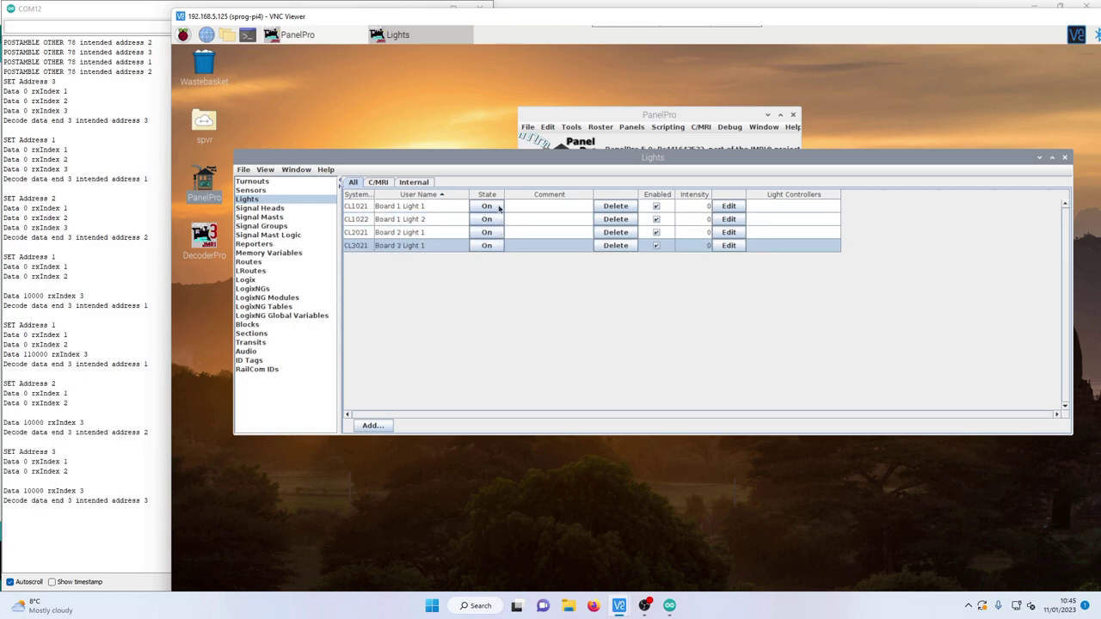
Step: Switch off all four lights in order from Board 1 Light 1 to Board 3 Light 1
{"action": "left_click", "coordinate": [498, 208]}
{"action": "left_click", "coordinate": [497, 221]}
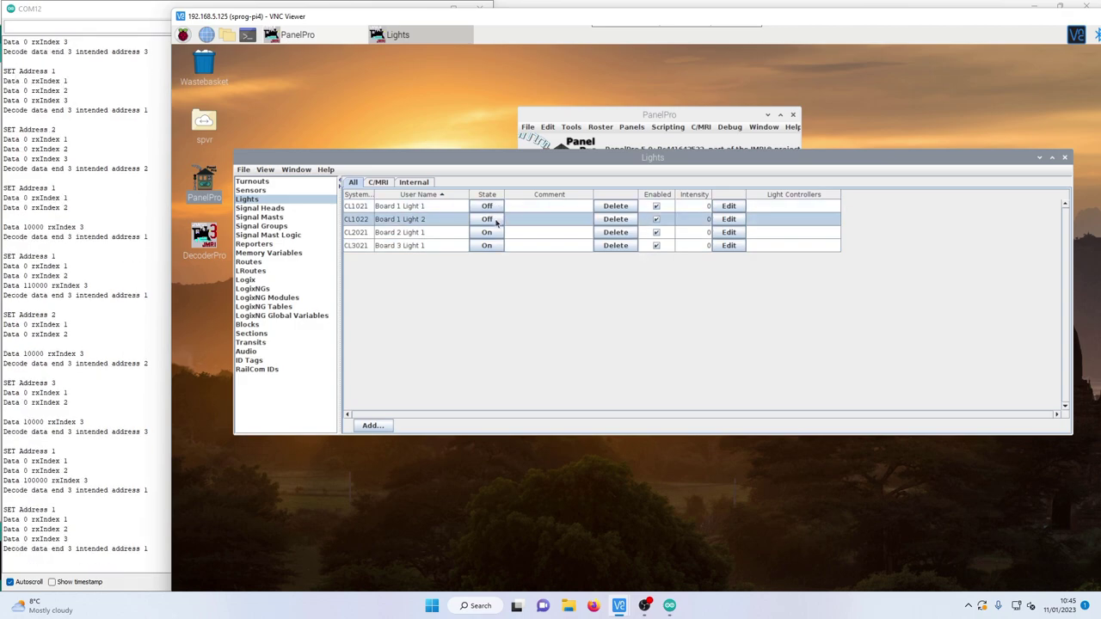
{"action": "left_click", "coordinate": [496, 233]}
{"action": "left_click", "coordinate": [494, 247]}
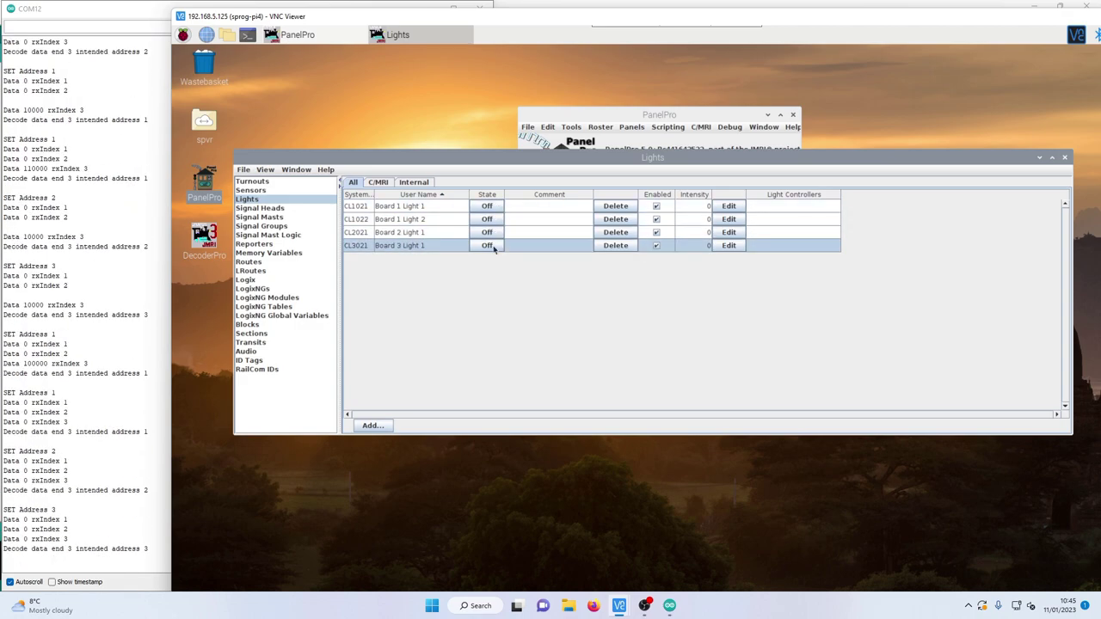
Step: Switch all four lights back on in reverse order, from Board 3 Light 1 to Board 1 Light 1
{"action": "left_click", "coordinate": [489, 246]}
{"action": "left_click", "coordinate": [492, 233]}
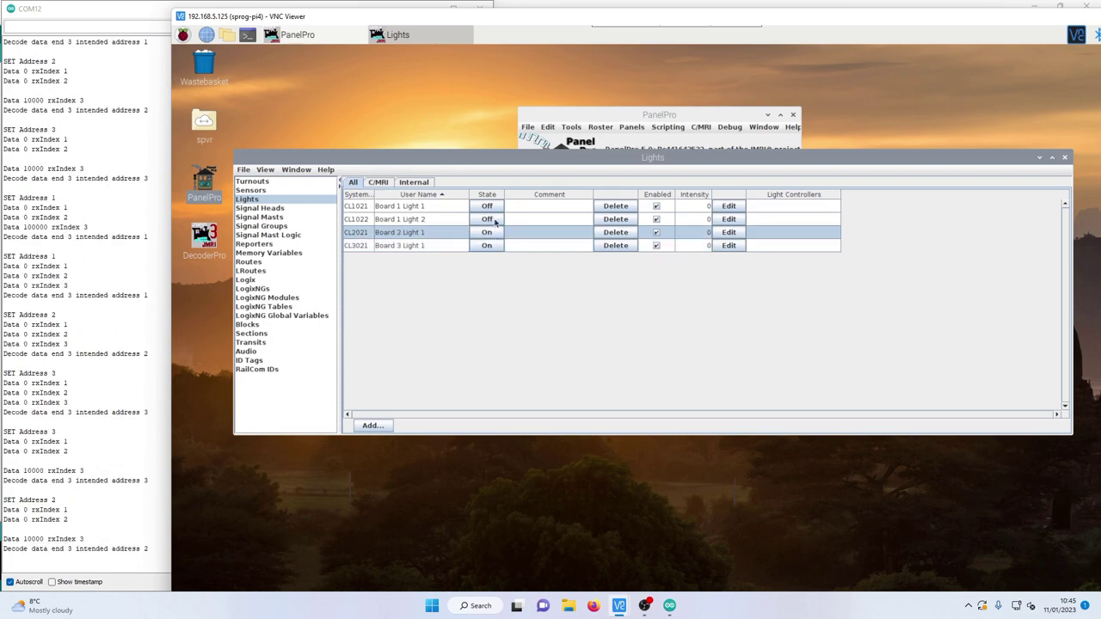
{"action": "left_click", "coordinate": [497, 221]}
{"action": "left_click", "coordinate": [497, 207]}
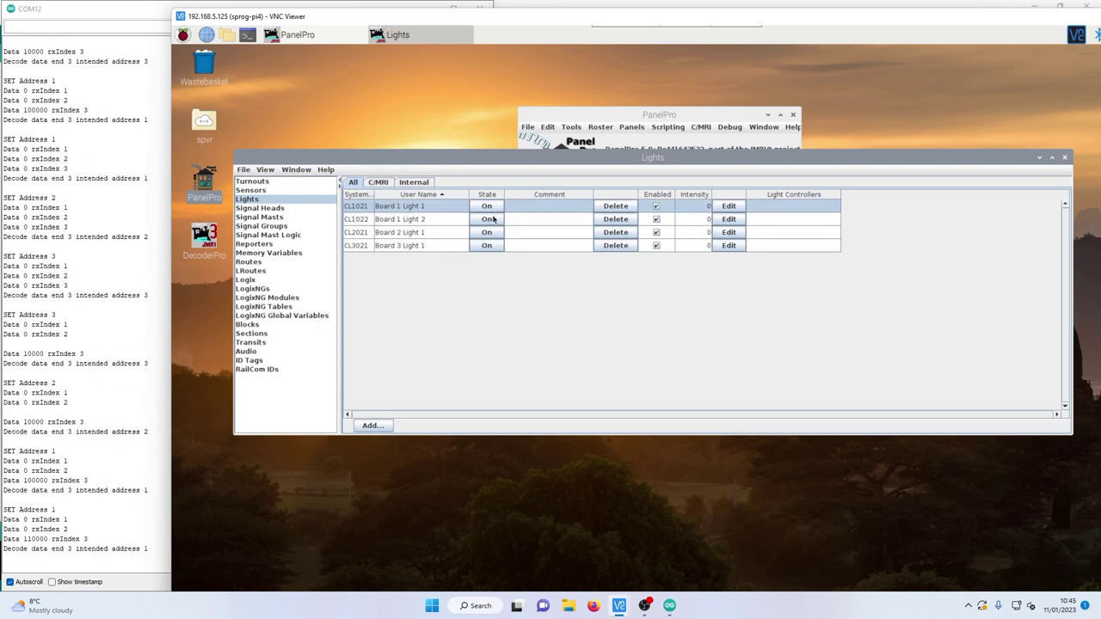
Step: Switch off Board 1 Light 2, followed by Light 1 on Boards 2, 3 and 1
{"action": "left_click", "coordinate": [493, 220]}
{"action": "left_click", "coordinate": [492, 233]}
{"action": "left_click", "coordinate": [489, 246]}
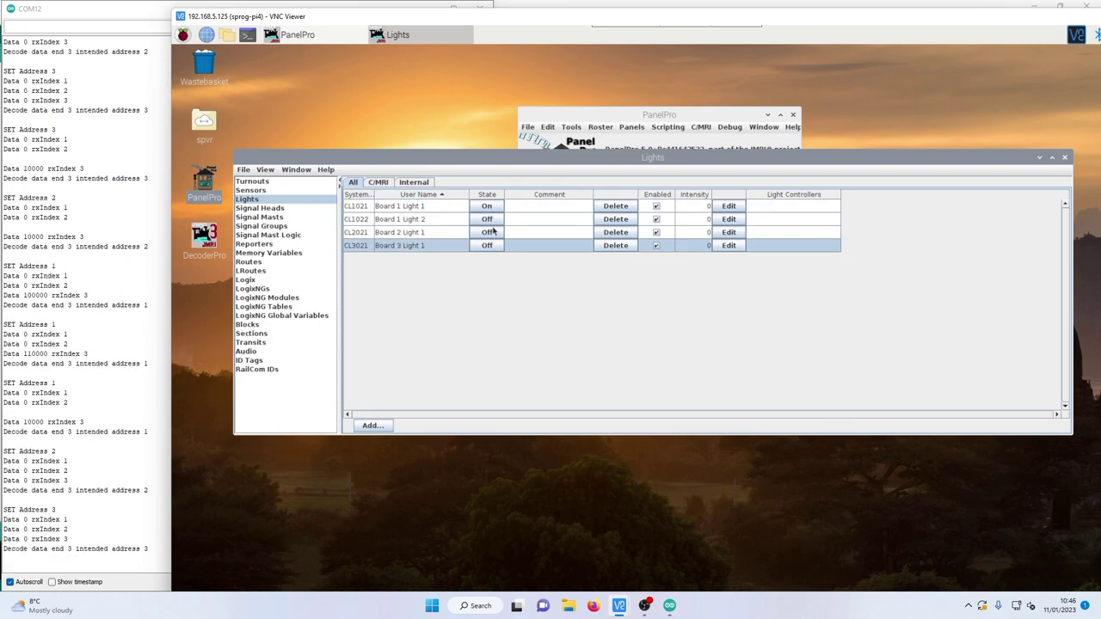
{"action": "left_click", "coordinate": [493, 207]}
Step: Switch on Board 1 Light 2, followed by Light 1 on Boards 2, 3 and 1
{"action": "left_click", "coordinate": [493, 221]}
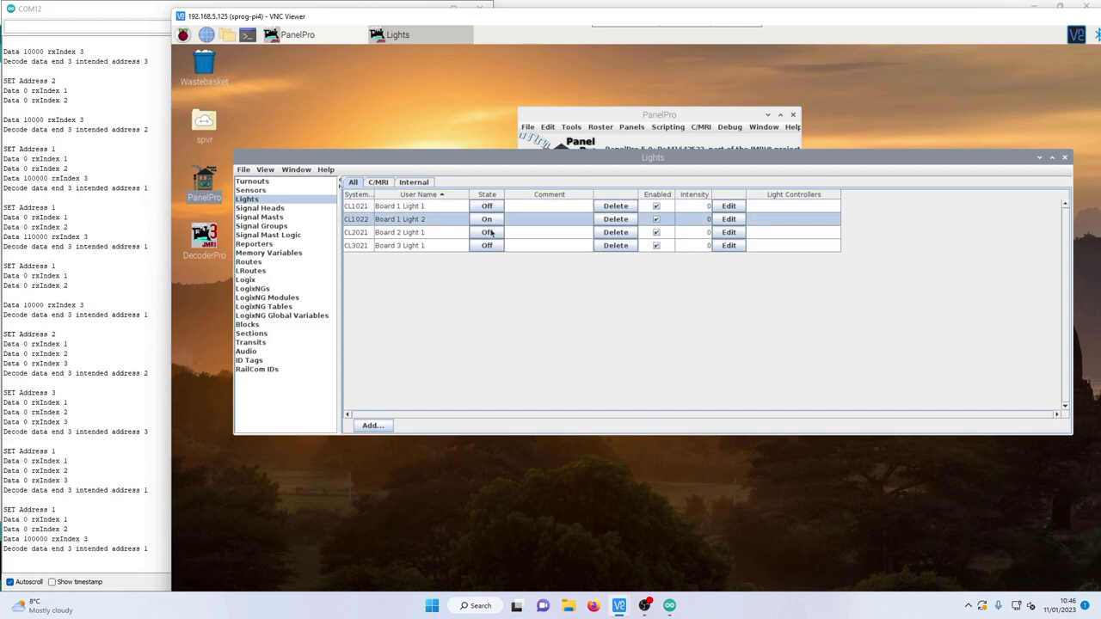
{"action": "left_click", "coordinate": [492, 234]}
{"action": "left_click", "coordinate": [492, 248]}
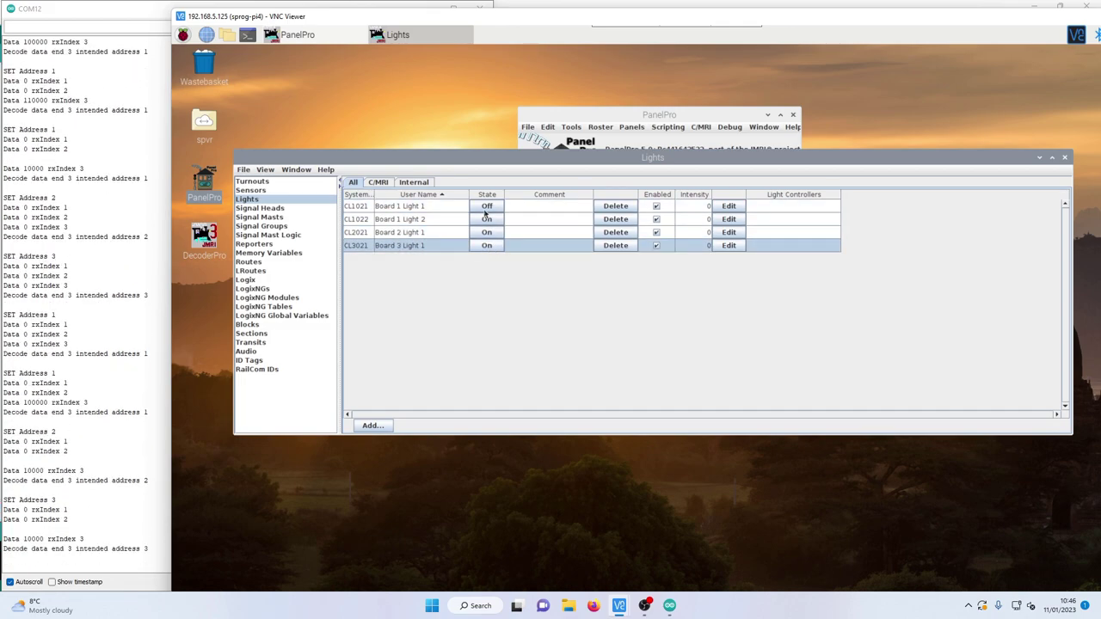
{"action": "left_click", "coordinate": [488, 206]}
Step: Switch off Board 1 Light 2, followed by Light 1 on Boards 2, 3 and 1
{"action": "left_click", "coordinate": [487, 220]}
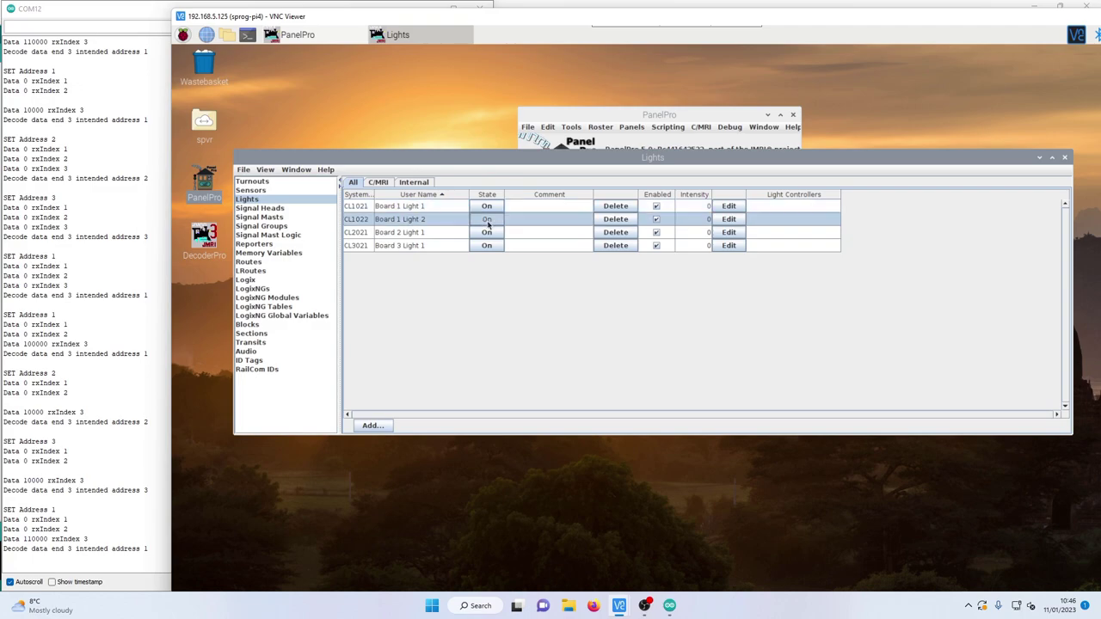
{"action": "left_click", "coordinate": [492, 233]}
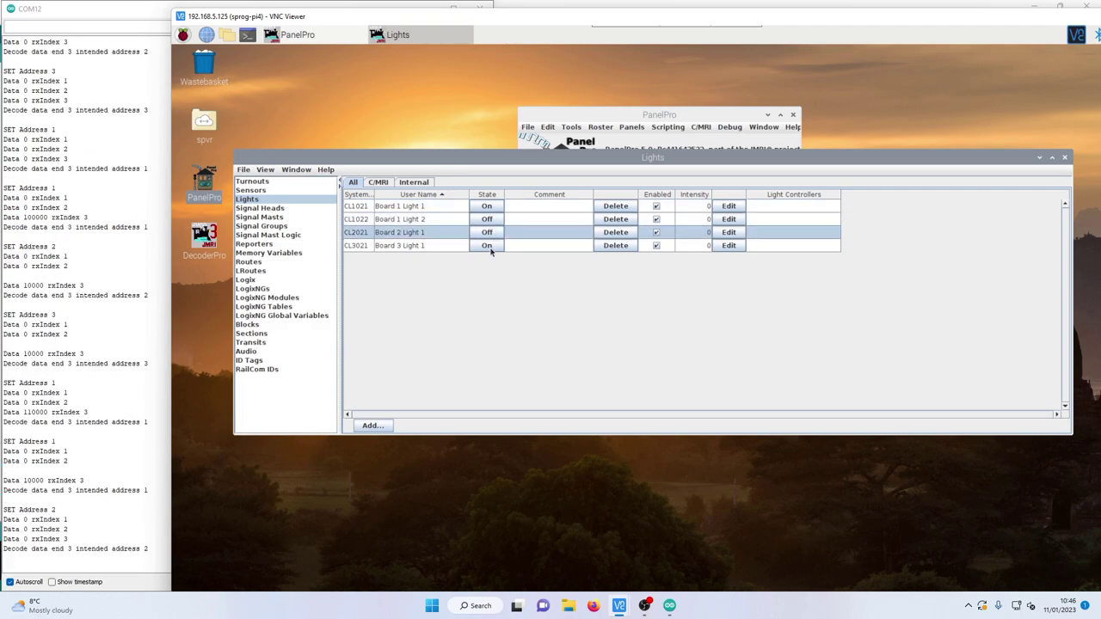
{"action": "left_click", "coordinate": [489, 247]}
{"action": "left_click", "coordinate": [488, 207]}
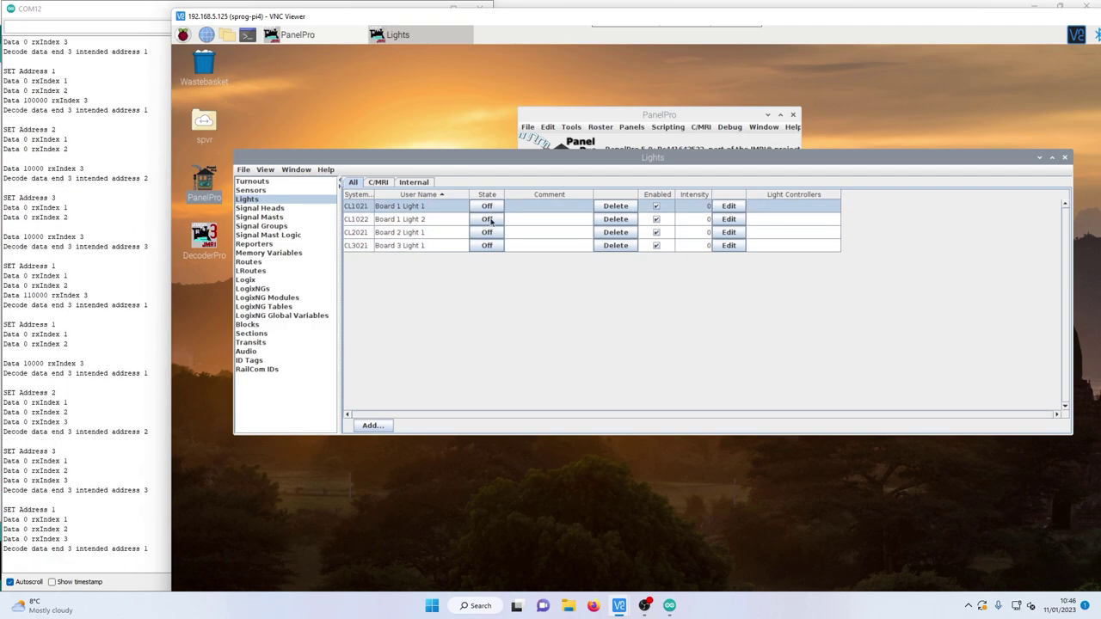
Step: Switch on Board 1 Light 2, Board 2 Light 1 and Board 3 Light 1, leaving Board 1 Light 1 off
{"action": "left_click", "coordinate": [488, 220]}
{"action": "left_click", "coordinate": [492, 233]}
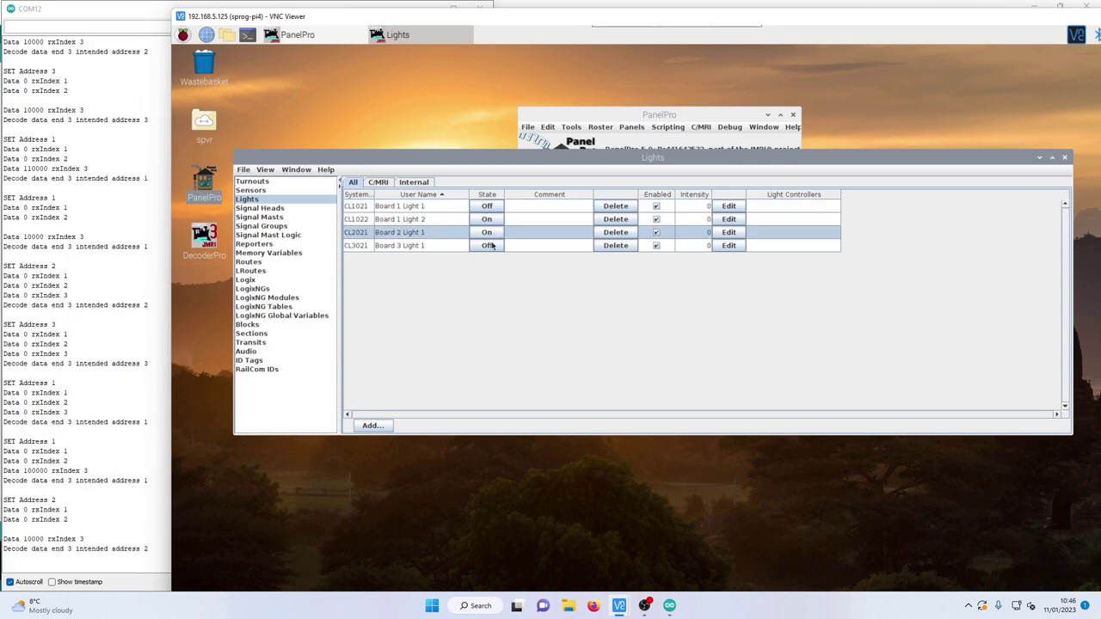
{"action": "left_click", "coordinate": [487, 246]}
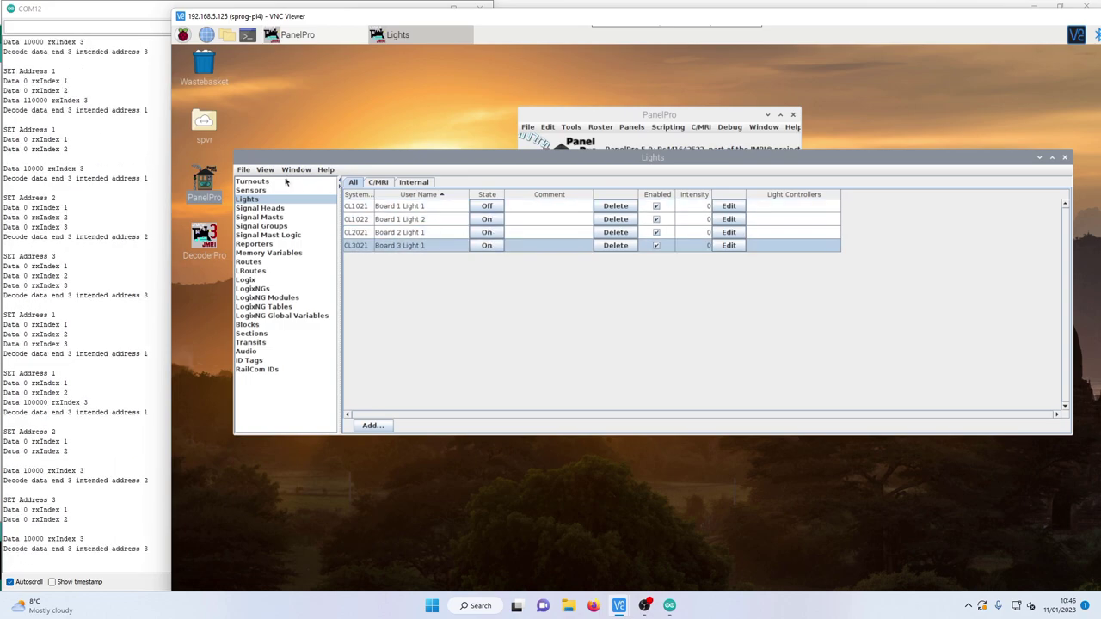
Step: Open the Turnouts table and alternate Board 1 Turnout 0 between Closed and Thrown twice, ending on Closed
{"action": "left_click", "coordinate": [252, 181]}
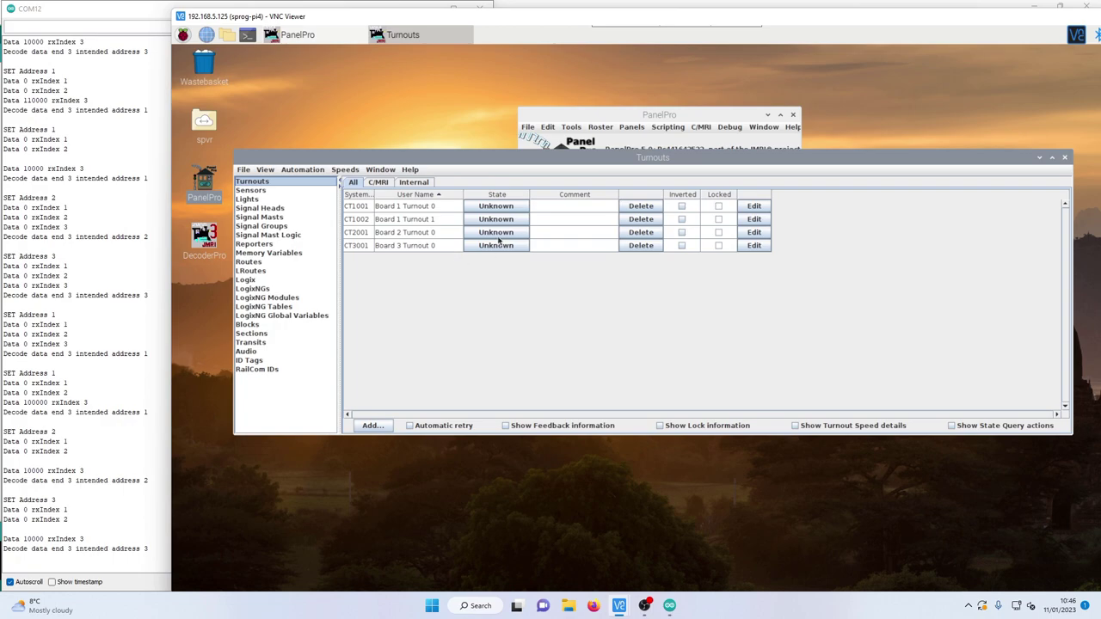
{"action": "left_click", "coordinate": [497, 208]}
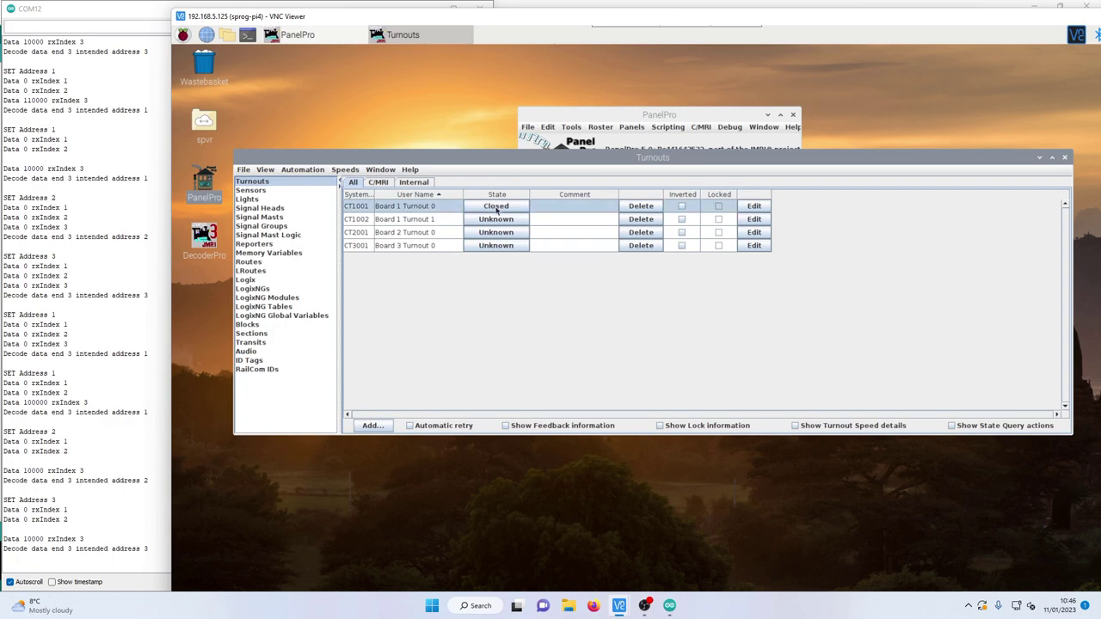
{"action": "left_click", "coordinate": [496, 207]}
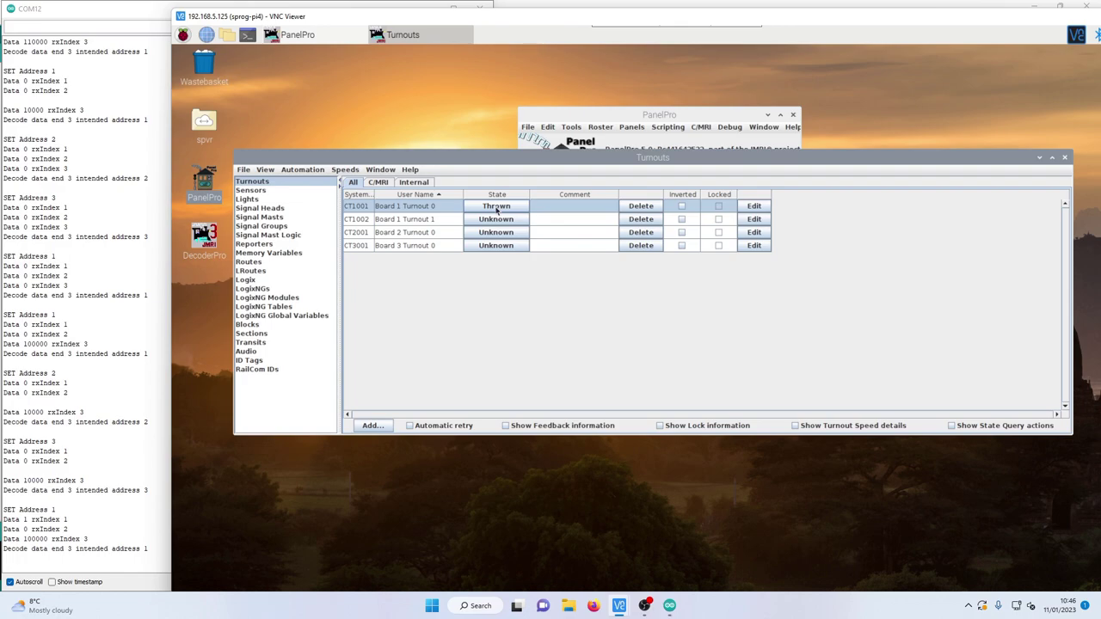
{"action": "left_click", "coordinate": [497, 207]}
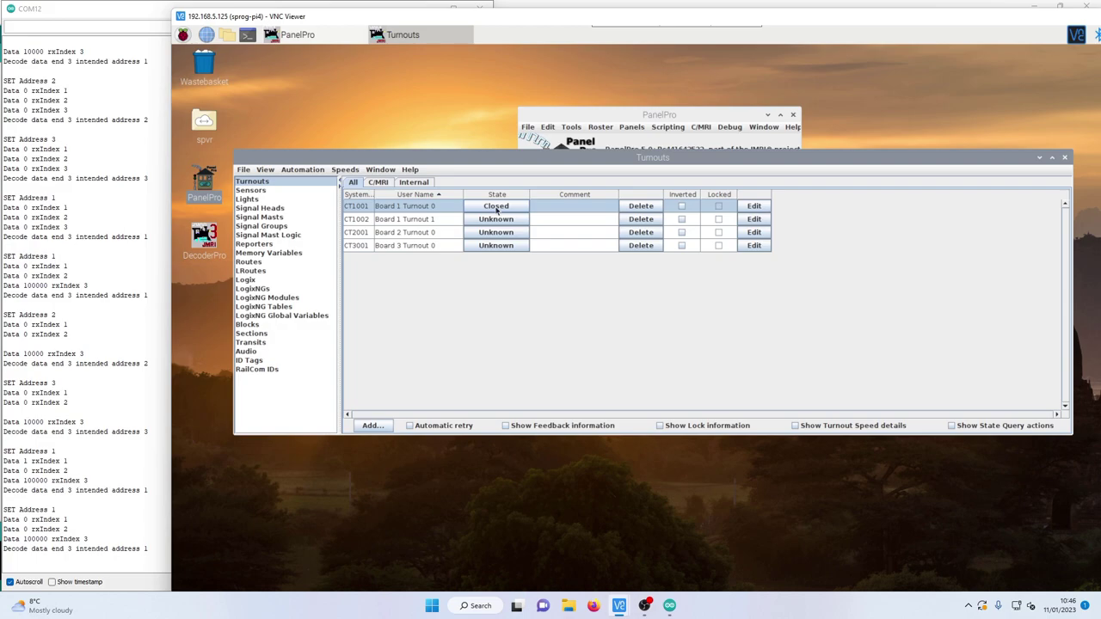
{"action": "left_click", "coordinate": [497, 207]}
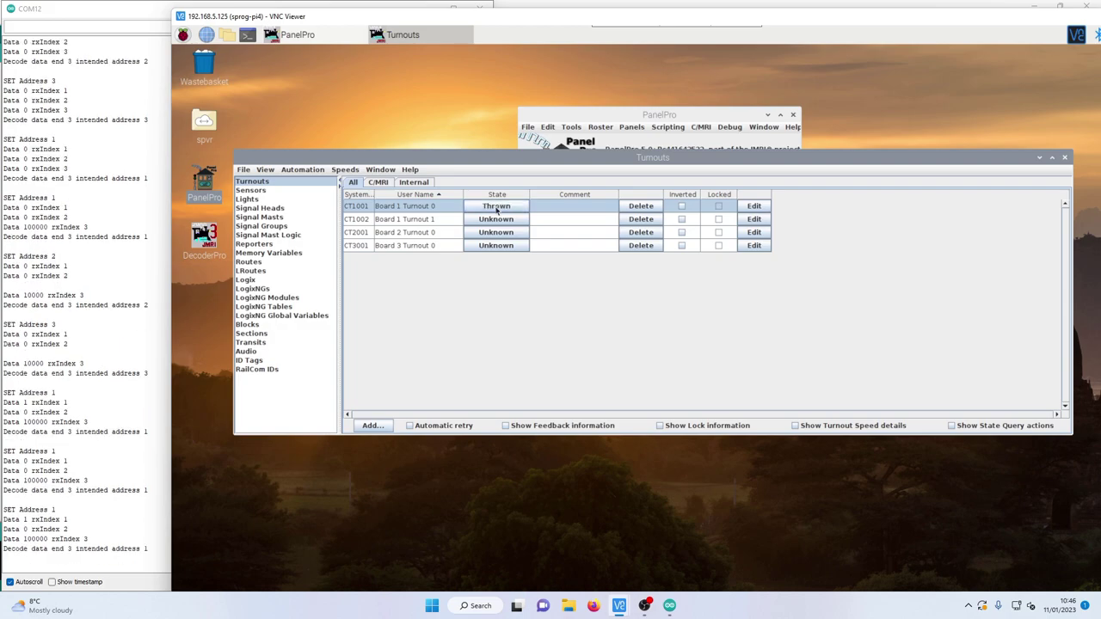
{"action": "left_click", "coordinate": [496, 208]}
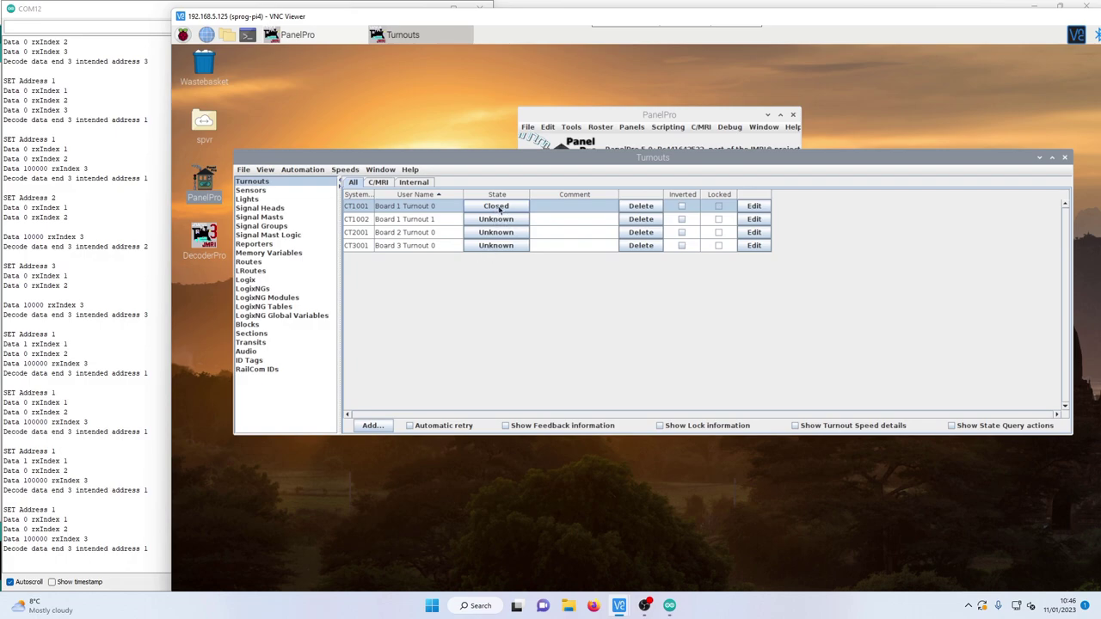
Step: Set Board 3 Turnout 0 to Closed and cycle it through Thrown and Closed three times, ending on Closed
{"action": "left_click", "coordinate": [496, 246]}
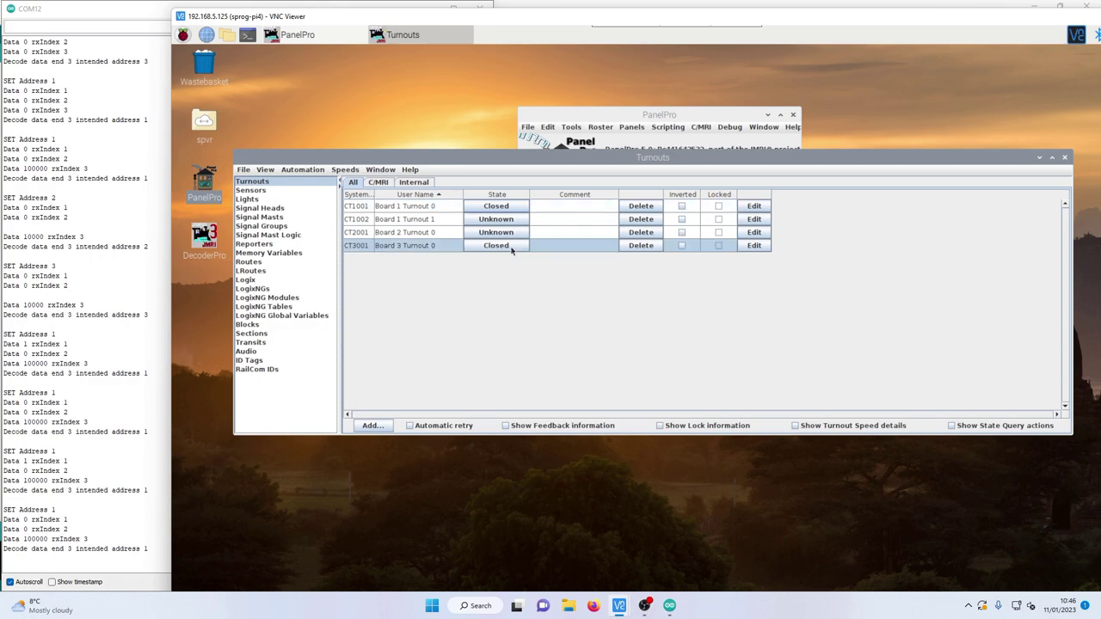
{"action": "left_click", "coordinate": [496, 246]}
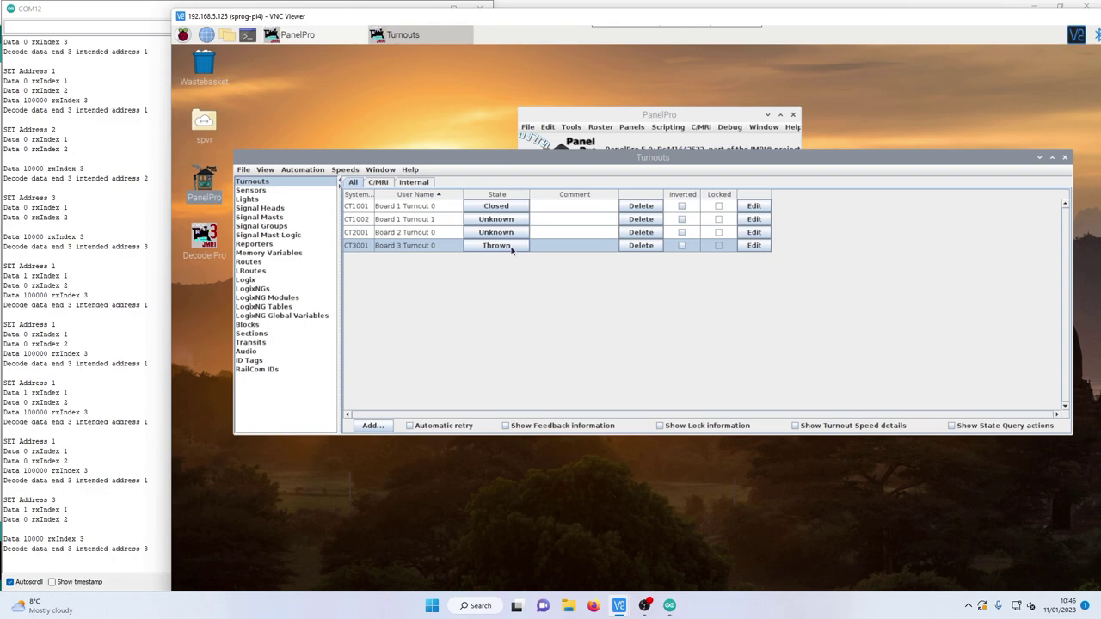
{"action": "left_click", "coordinate": [497, 246]}
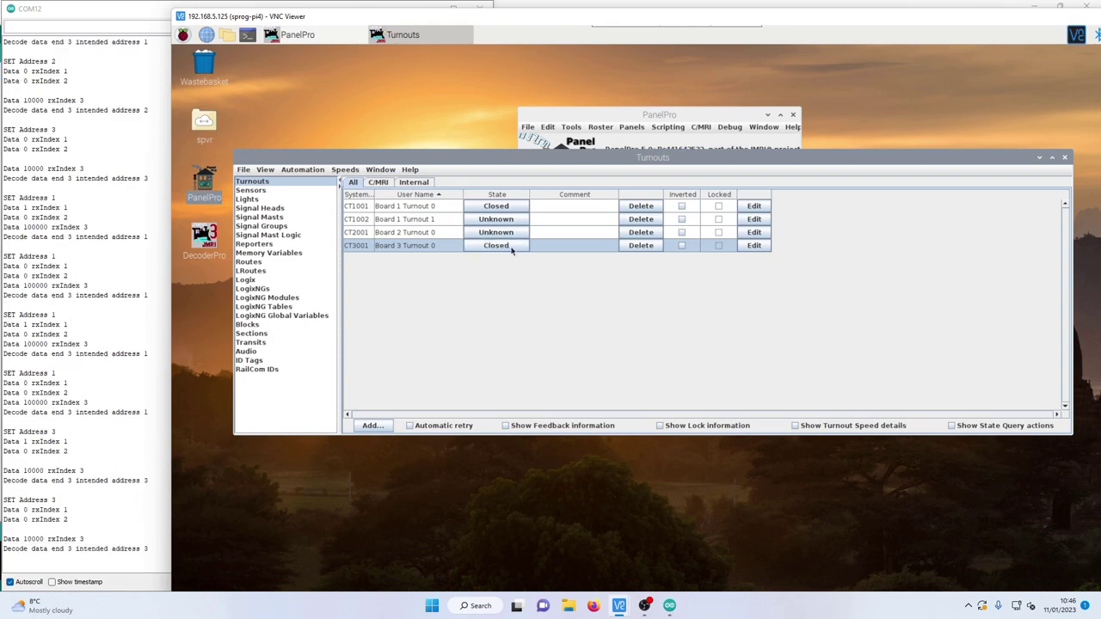
{"action": "left_click", "coordinate": [496, 246]}
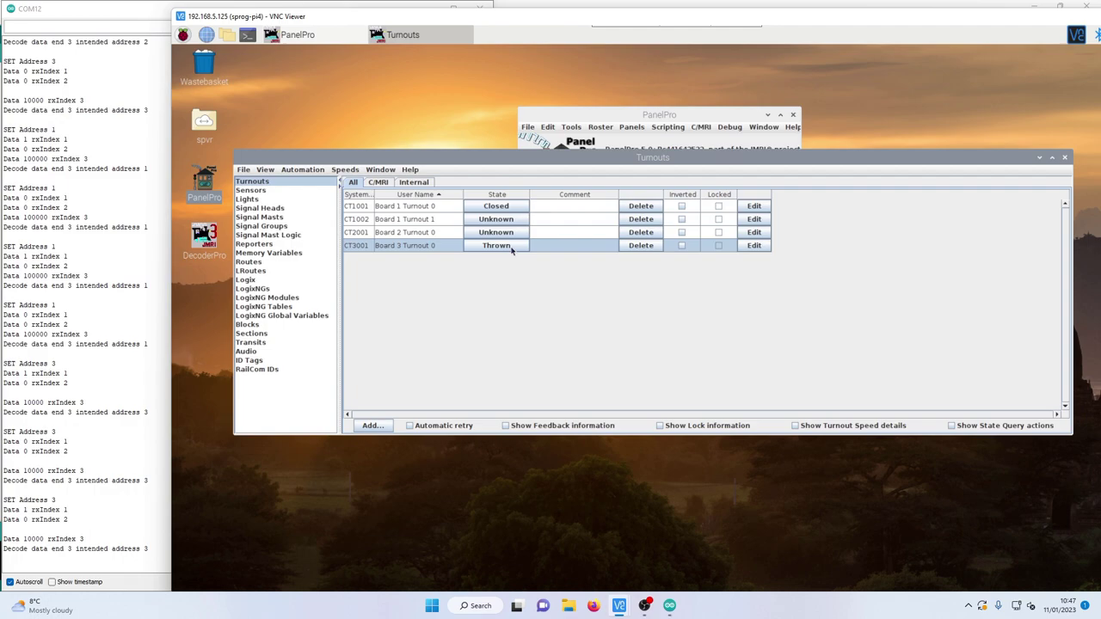
{"action": "left_click", "coordinate": [496, 246]}
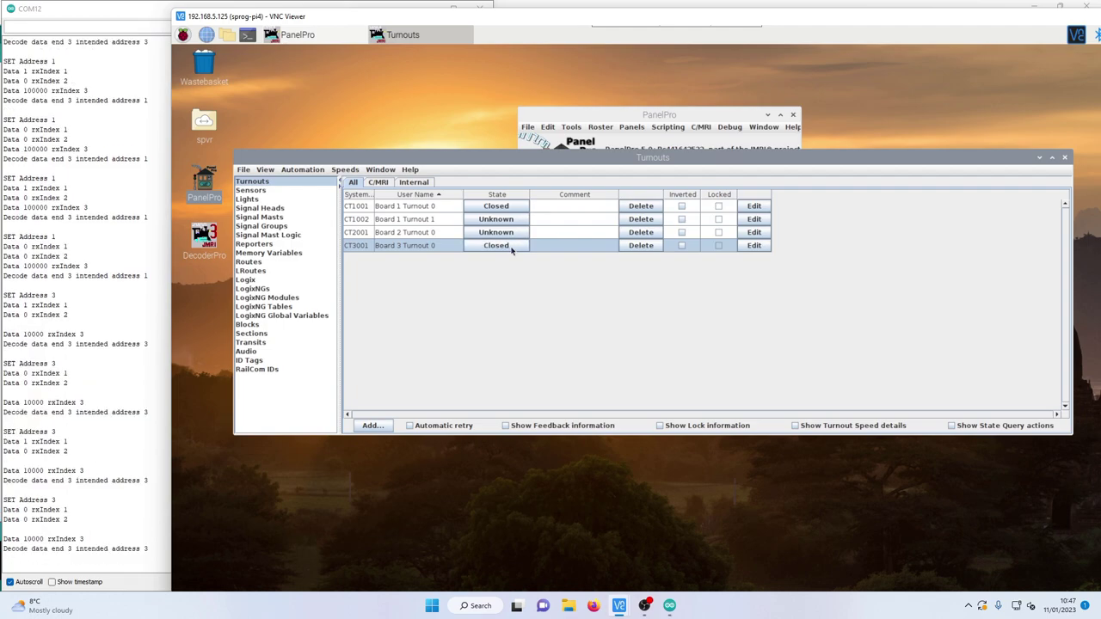
{"action": "left_click", "coordinate": [496, 246]}
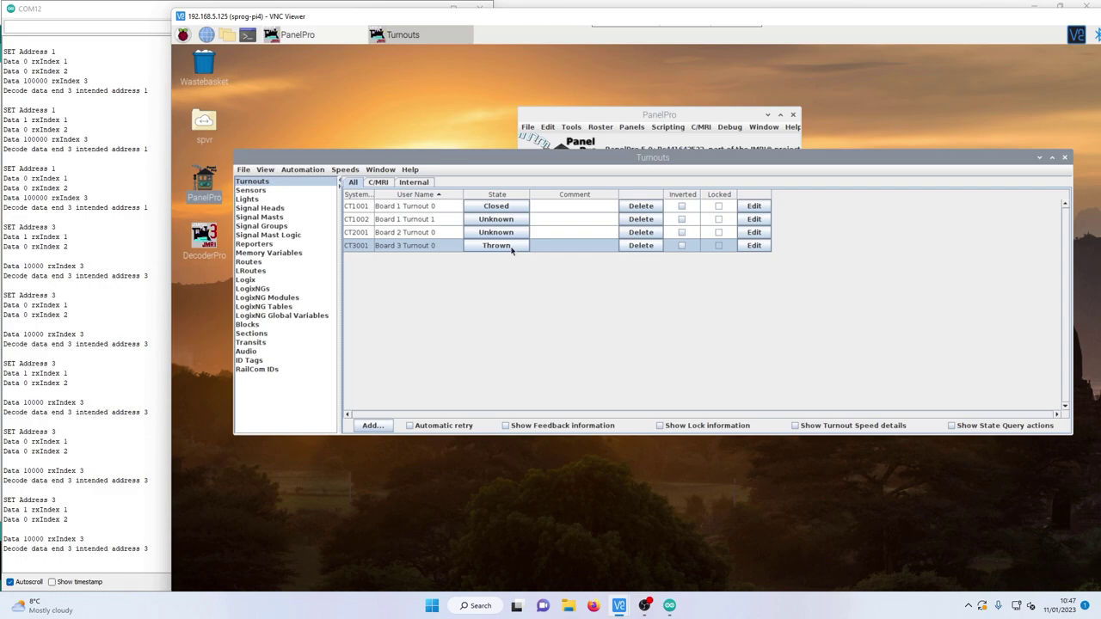
{"action": "left_click", "coordinate": [497, 246]}
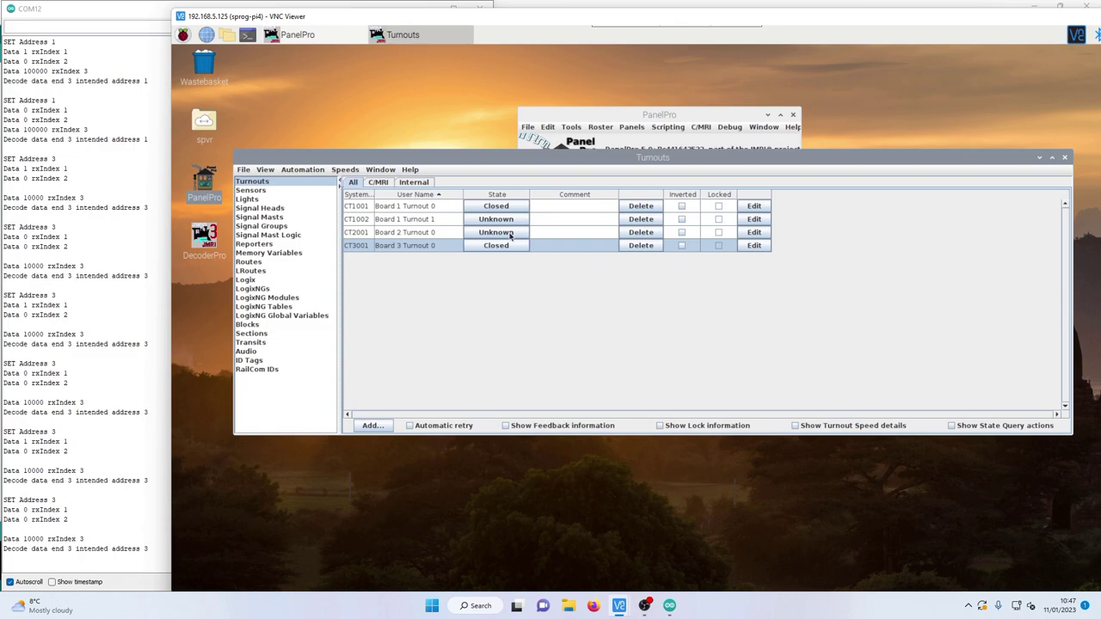
Step: Set Board 2 Turnout 0 to Closed and alternate it between Thrown and Closed, ending on Thrown
{"action": "left_click", "coordinate": [510, 234]}
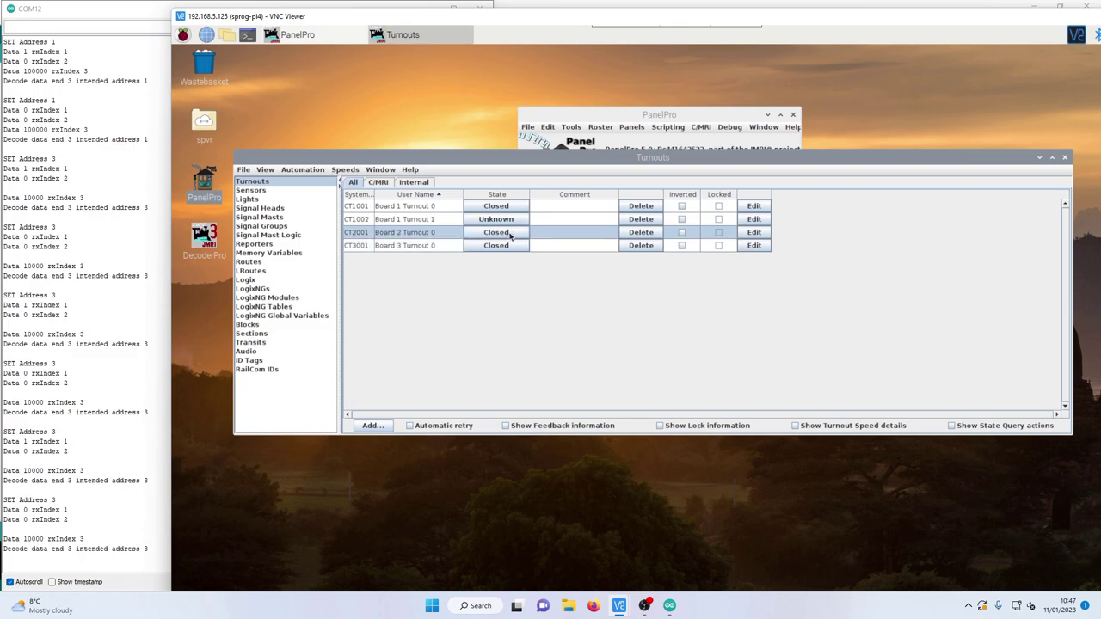
{"action": "left_click", "coordinate": [510, 234]}
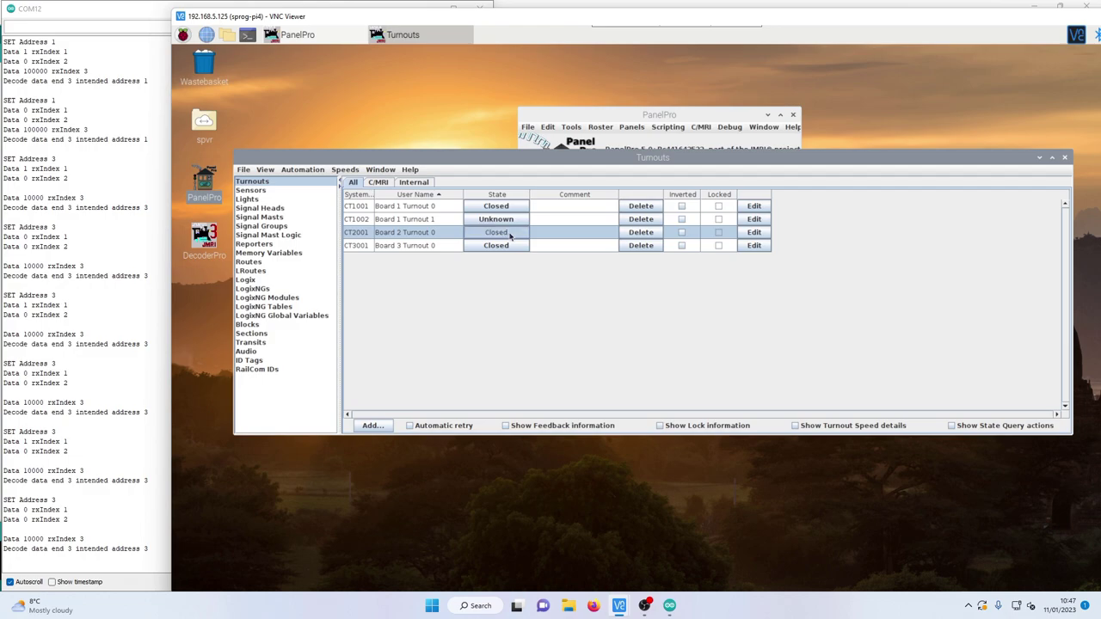
{"action": "left_click", "coordinate": [510, 234]}
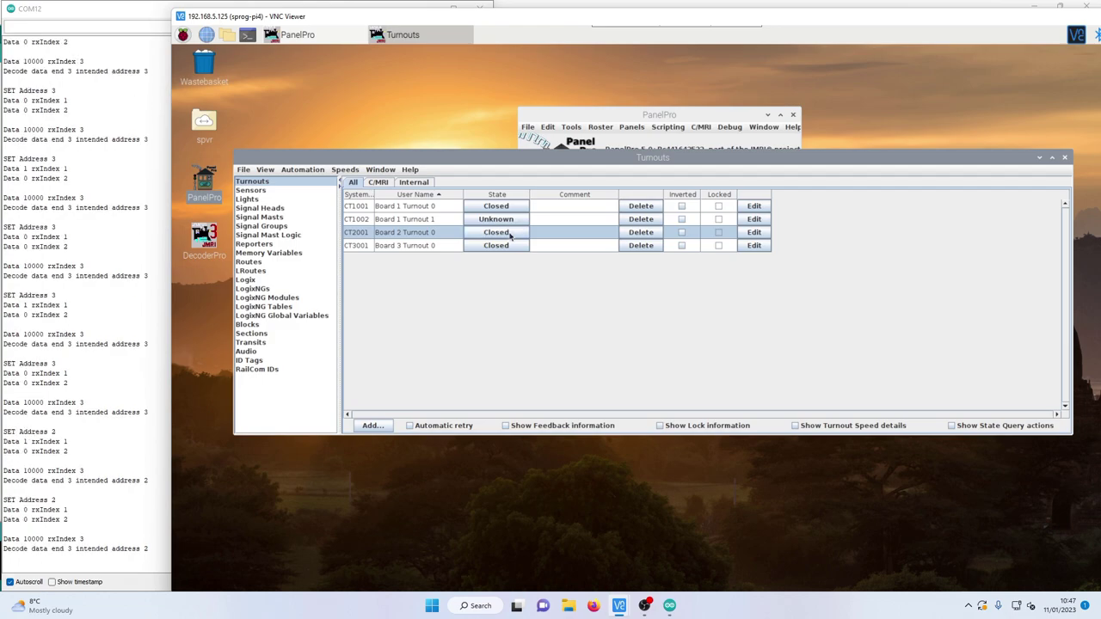
{"action": "left_click", "coordinate": [510, 234]}
Step: Set Board 1 Turnout 1 to Closed and alternate it between Thrown and Closed, ending on Thrown
{"action": "left_click", "coordinate": [508, 220]}
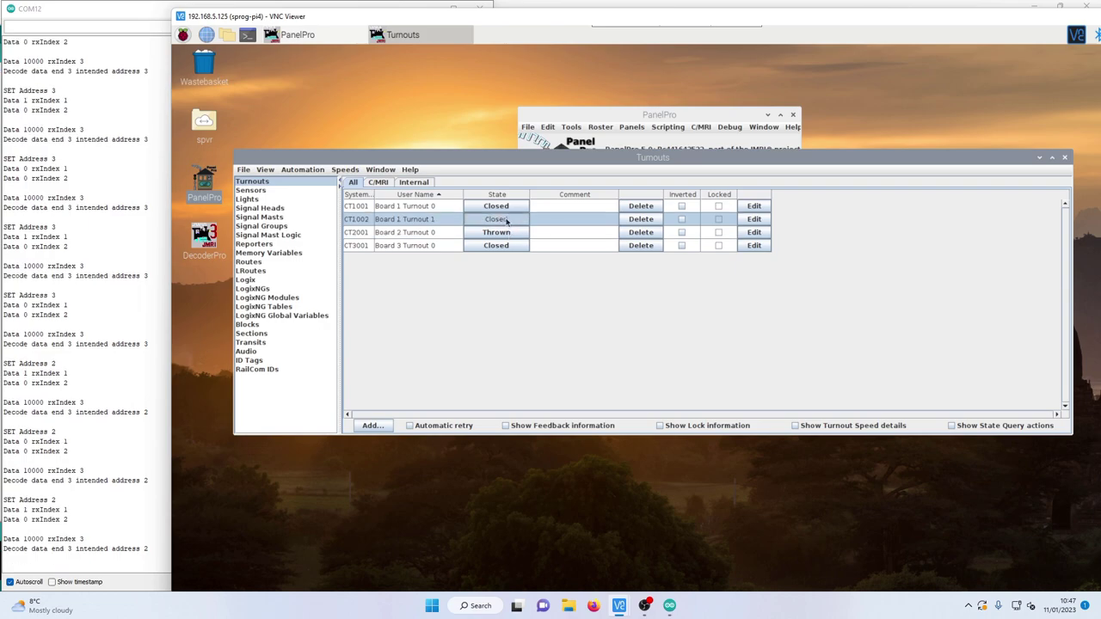
{"action": "left_click", "coordinate": [508, 220]}
{"action": "left_click", "coordinate": [507, 221]}
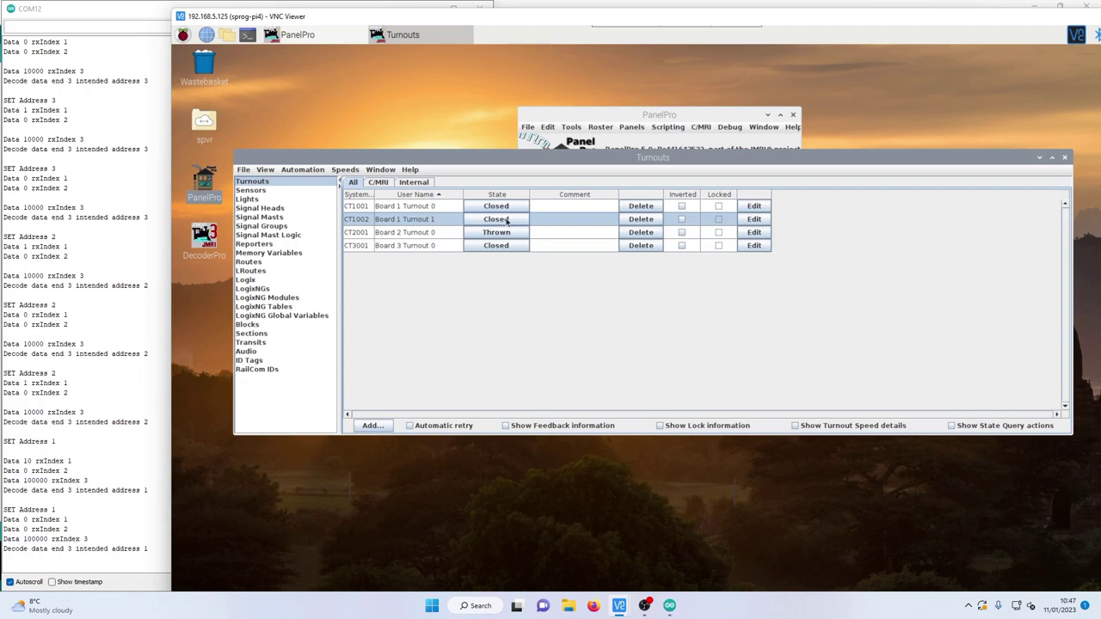
{"action": "left_click", "coordinate": [508, 221]}
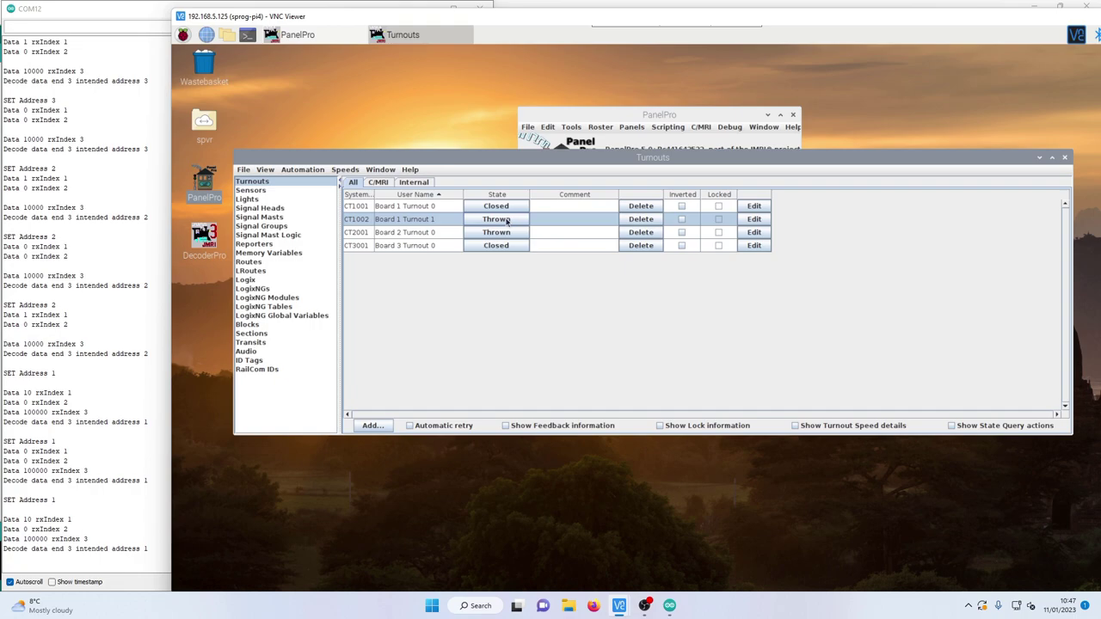
{"action": "left_click", "coordinate": [508, 220]}
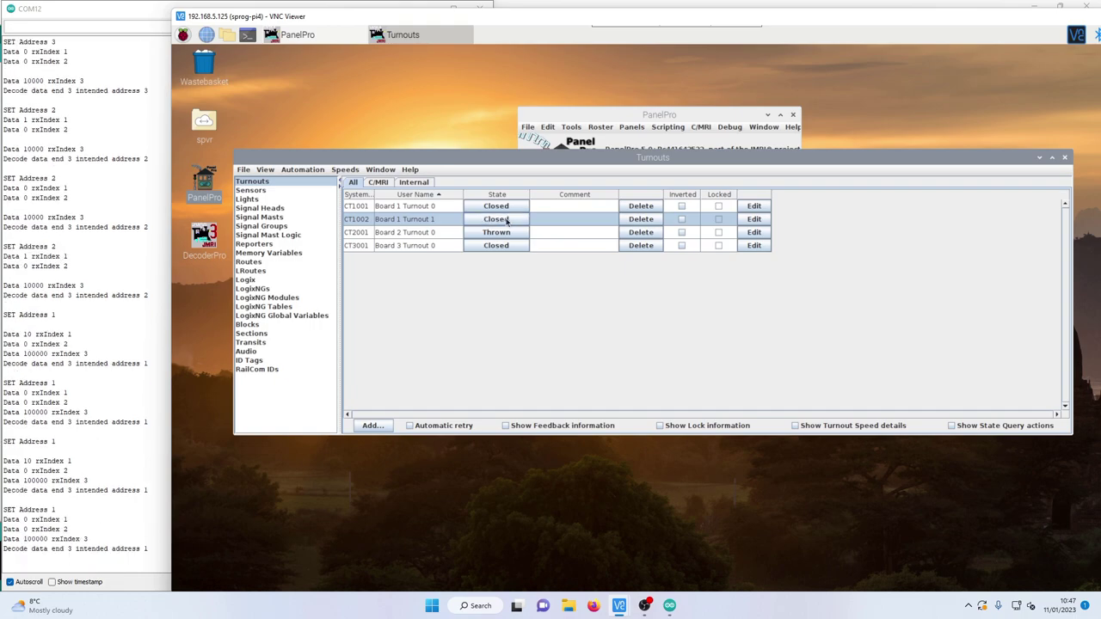
{"action": "left_click", "coordinate": [507, 220]}
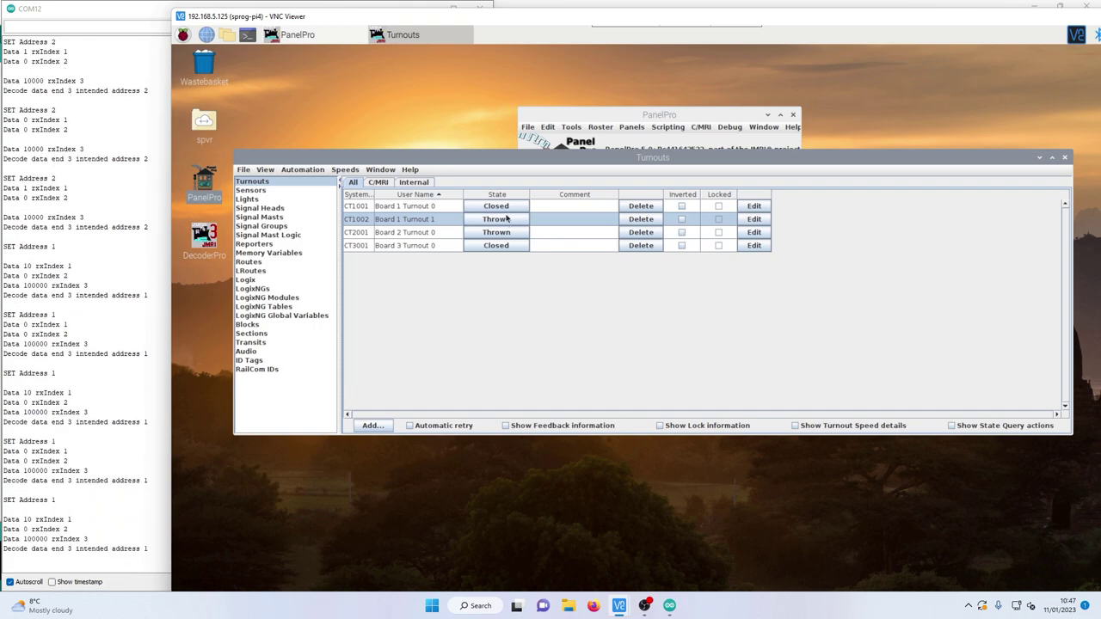
Step: Switch Board 1 Turnout 0 to Thrown, Closed and Thrown again, and cycle Board 1 Turnout 1 to Closed and back to Thrown
{"action": "left_click", "coordinate": [510, 207]}
{"action": "left_click", "coordinate": [511, 209]}
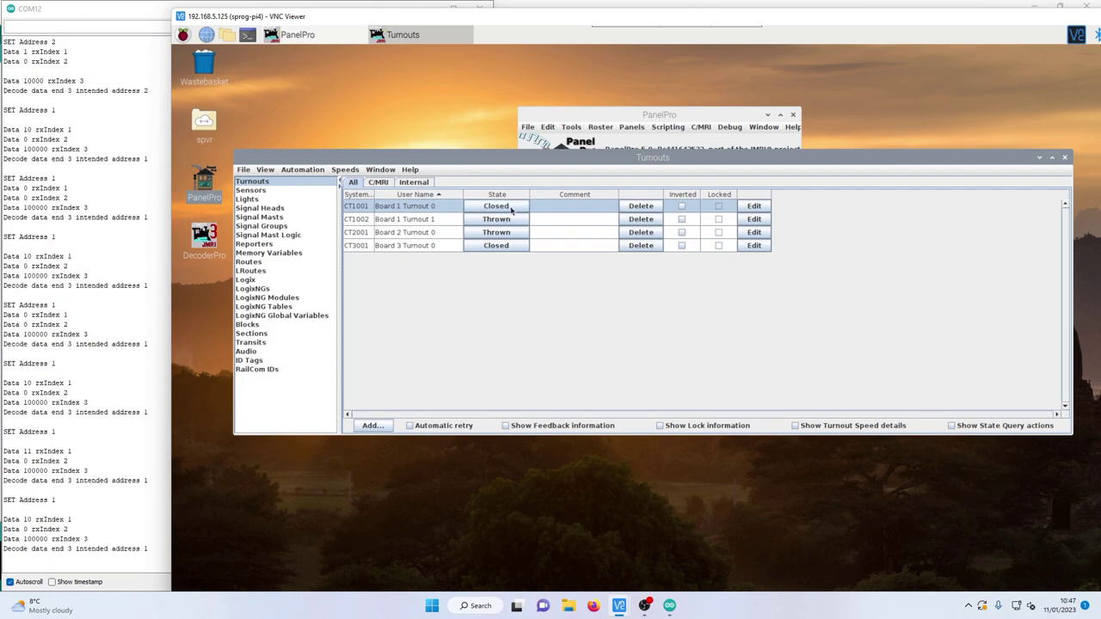
{"action": "left_click", "coordinate": [511, 209]}
{"action": "left_click", "coordinate": [512, 220]}
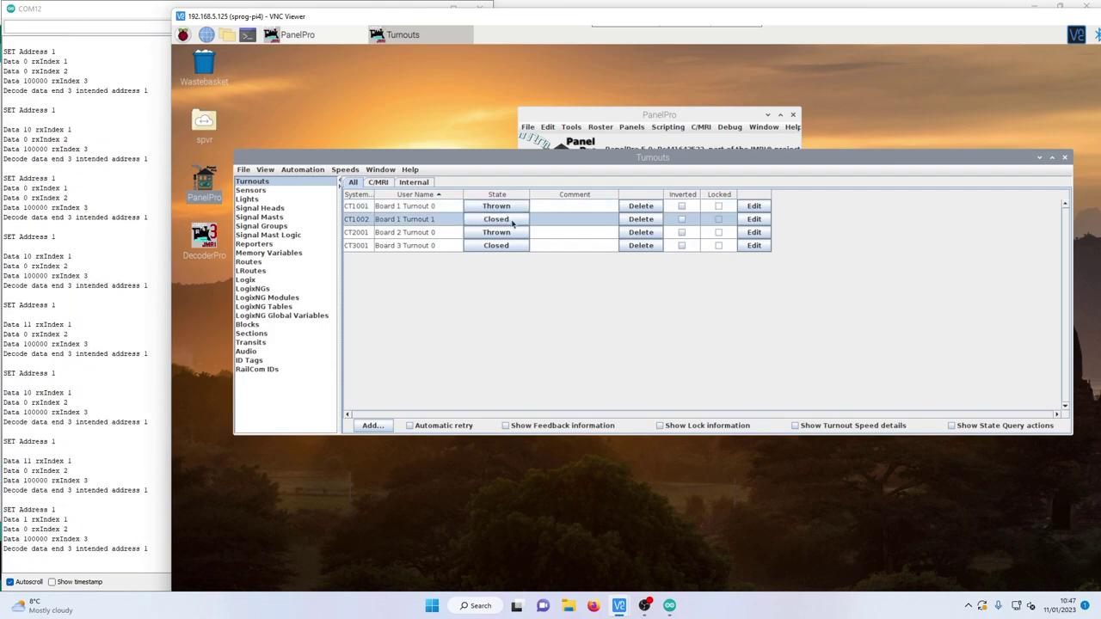
{"action": "left_click", "coordinate": [513, 220]}
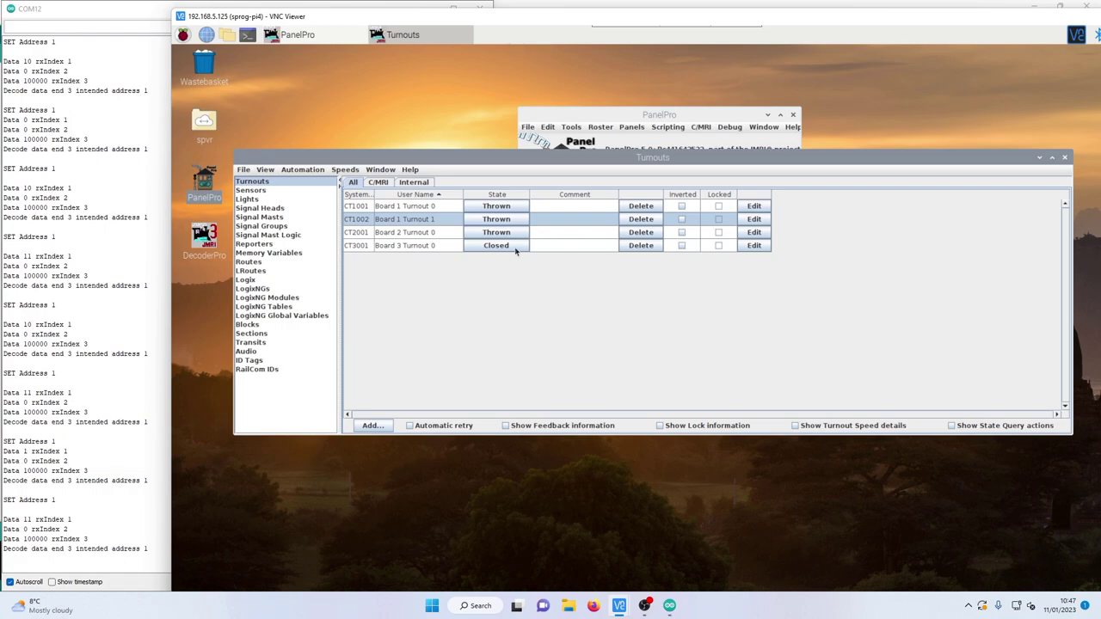
Step: Alternate Board 3 Turnout 0 between Thrown and Closed, ending on Thrown, and cycle Board 2 Turnout 0 to Closed and back to Thrown
{"action": "left_click", "coordinate": [516, 247]}
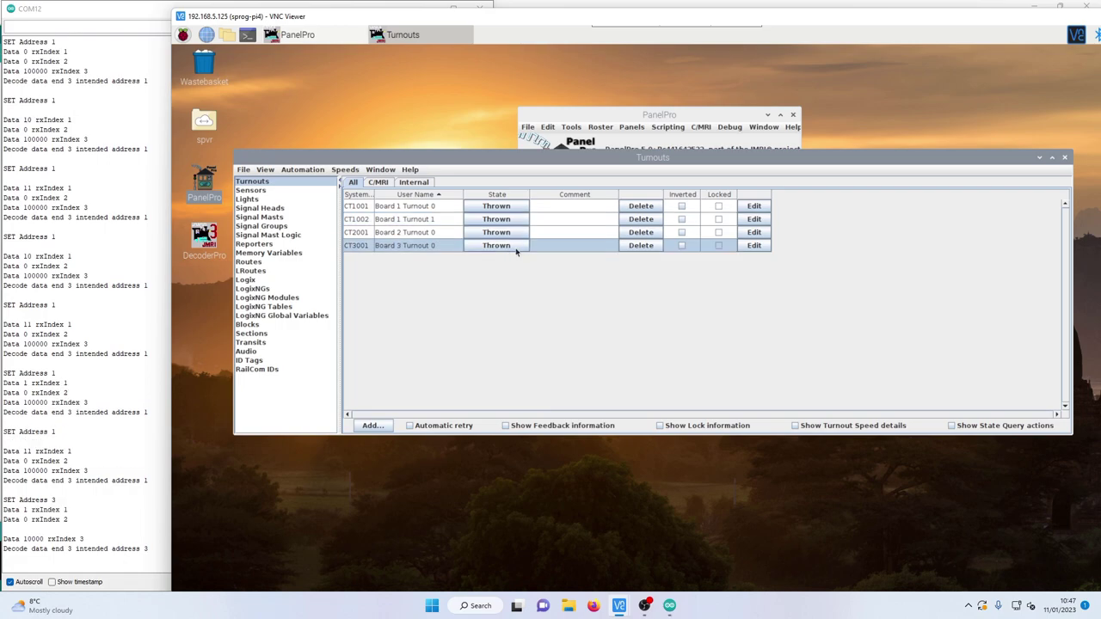
{"action": "left_click", "coordinate": [516, 247]}
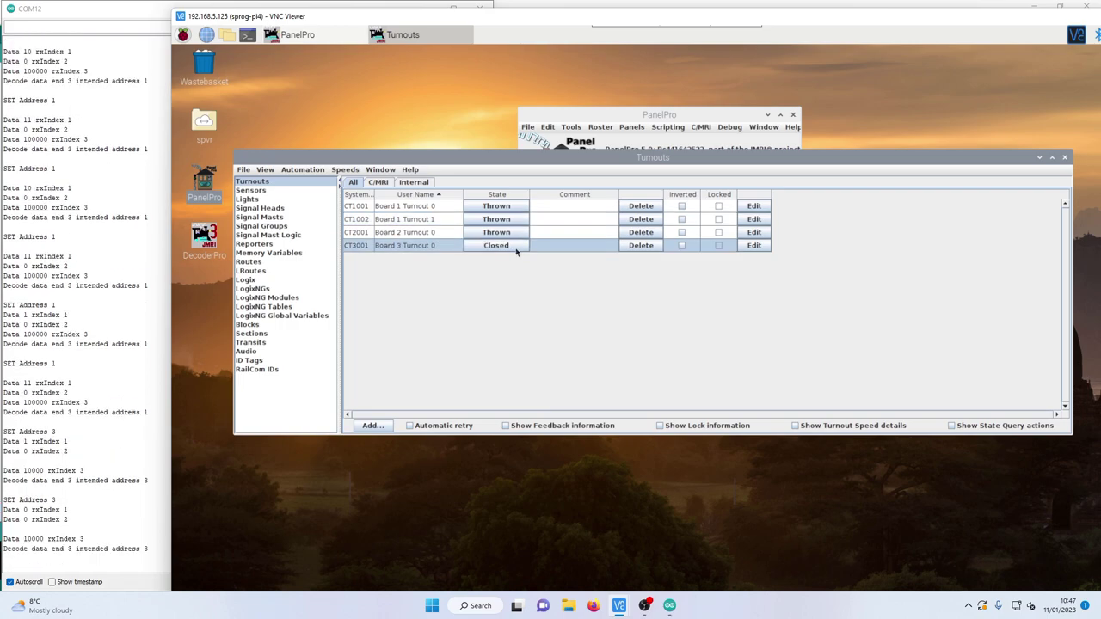
{"action": "left_click", "coordinate": [516, 247]}
{"action": "left_click", "coordinate": [516, 247]}
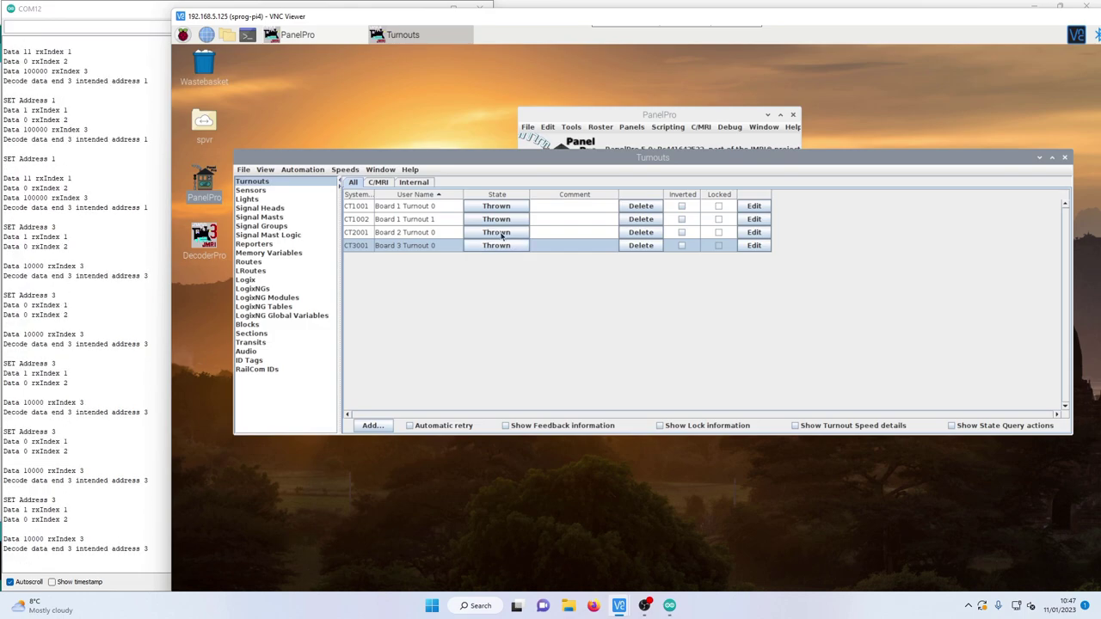
{"action": "left_click", "coordinate": [501, 234]}
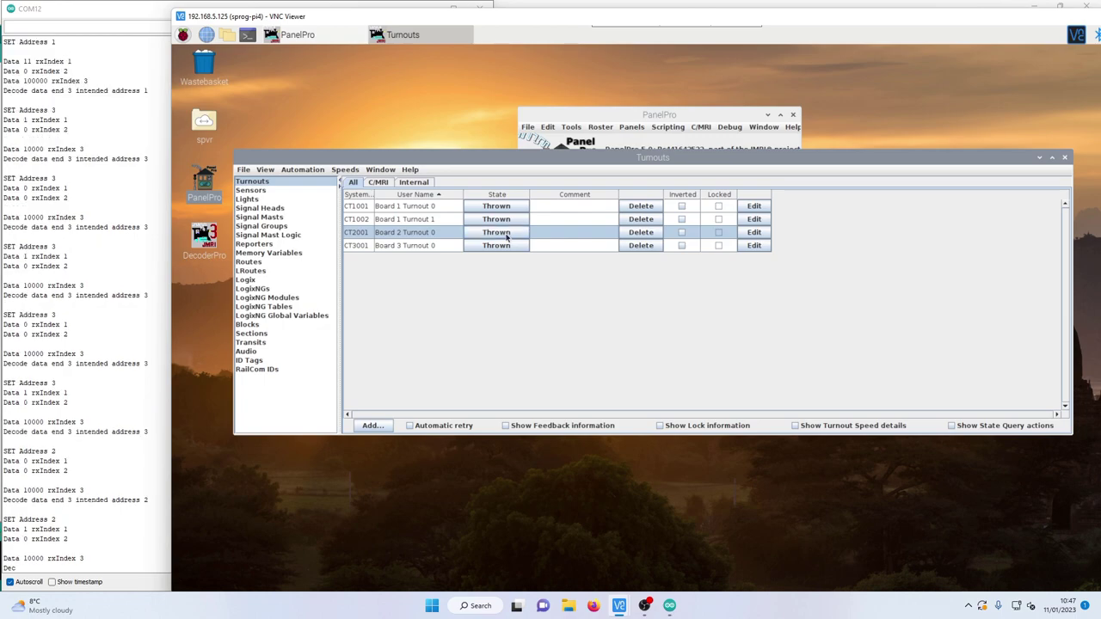
Step: Alternate Board 2 Turnout 0 repeatedly between Closed and Thrown, ending on Closed
{"action": "left_click", "coordinate": [506, 234]}
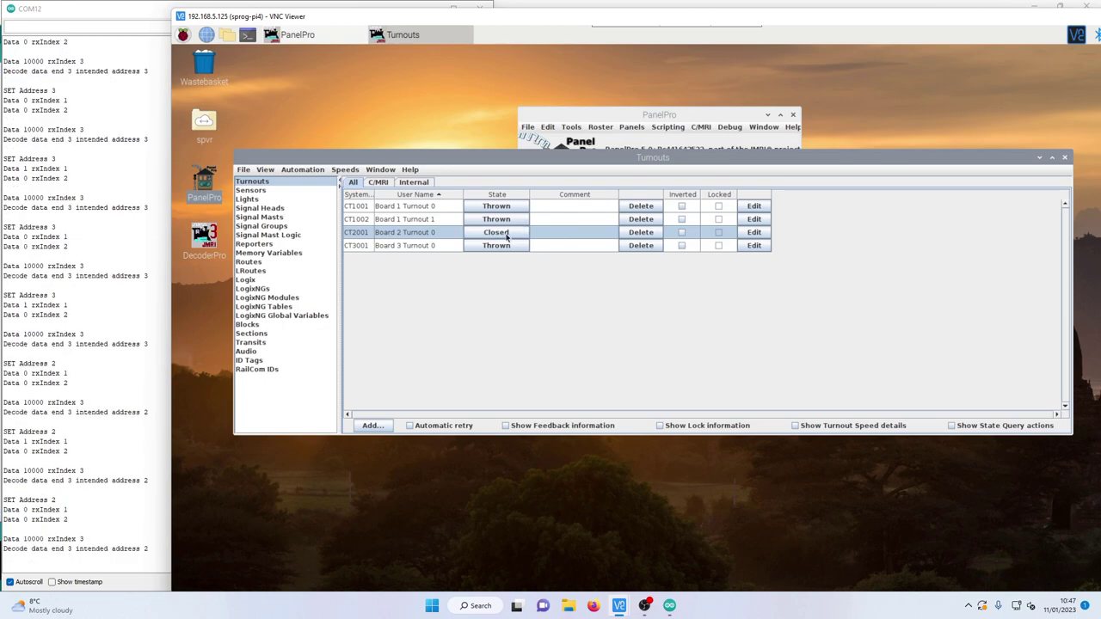
{"action": "left_click", "coordinate": [507, 234]}
{"action": "left_click", "coordinate": [507, 234]}
{"action": "left_click", "coordinate": [506, 234]}
{"action": "left_click", "coordinate": [507, 234]}
{"action": "left_click", "coordinate": [506, 234]}
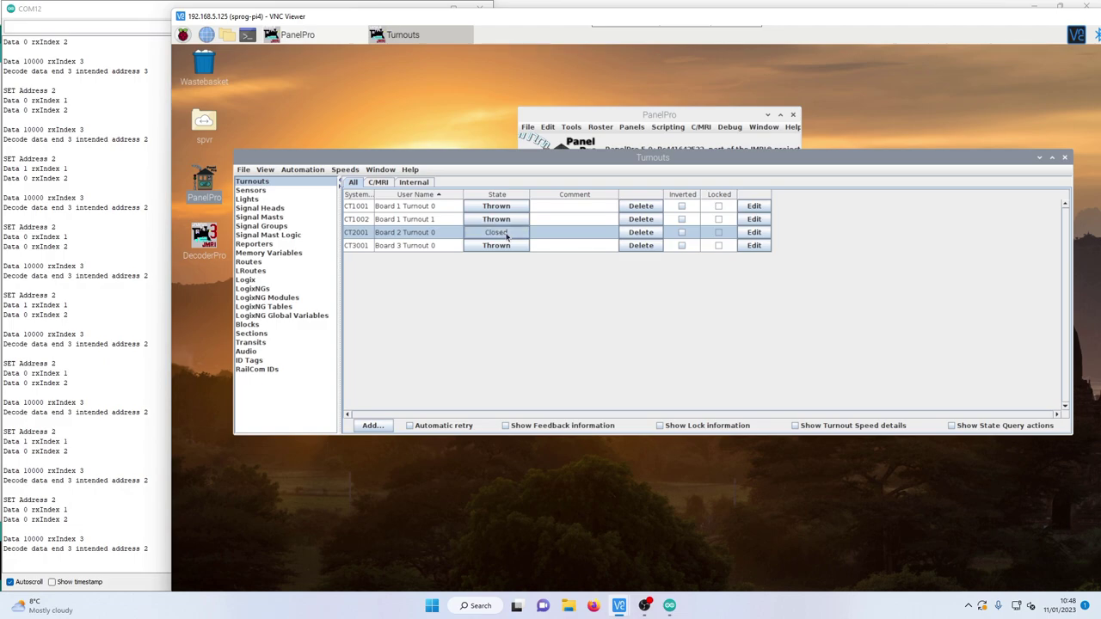
{"action": "left_click", "coordinate": [506, 234]}
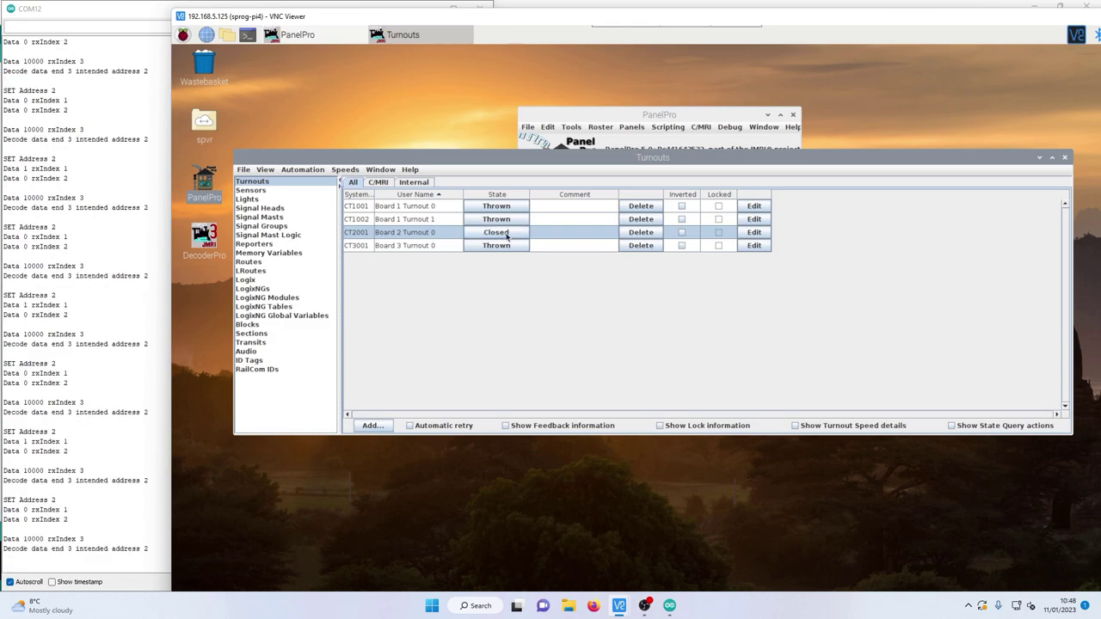
{"action": "left_click", "coordinate": [507, 234]}
{"action": "left_click", "coordinate": [507, 234]}
{"action": "left_click", "coordinate": [507, 234]}
{"action": "left_click", "coordinate": [508, 234]}
{"action": "left_click", "coordinate": [507, 234]}
{"action": "left_click", "coordinate": [508, 234]}
{"action": "left_click", "coordinate": [508, 234]}
{"action": "left_click", "coordinate": [508, 234]}
{"action": "left_click", "coordinate": [508, 234]}
{"action": "left_click", "coordinate": [507, 234]}
{"action": "left_click", "coordinate": [507, 234]}
{"action": "left_click", "coordinate": [507, 234]}
{"action": "left_click", "coordinate": [508, 234]}
{"action": "left_click", "coordinate": [508, 234]}
{"action": "left_click", "coordinate": [507, 234]}
{"action": "left_click", "coordinate": [508, 234]}
{"action": "left_click", "coordinate": [507, 234]}
{"action": "left_click", "coordinate": [507, 234]}
{"action": "left_click", "coordinate": [508, 234]}
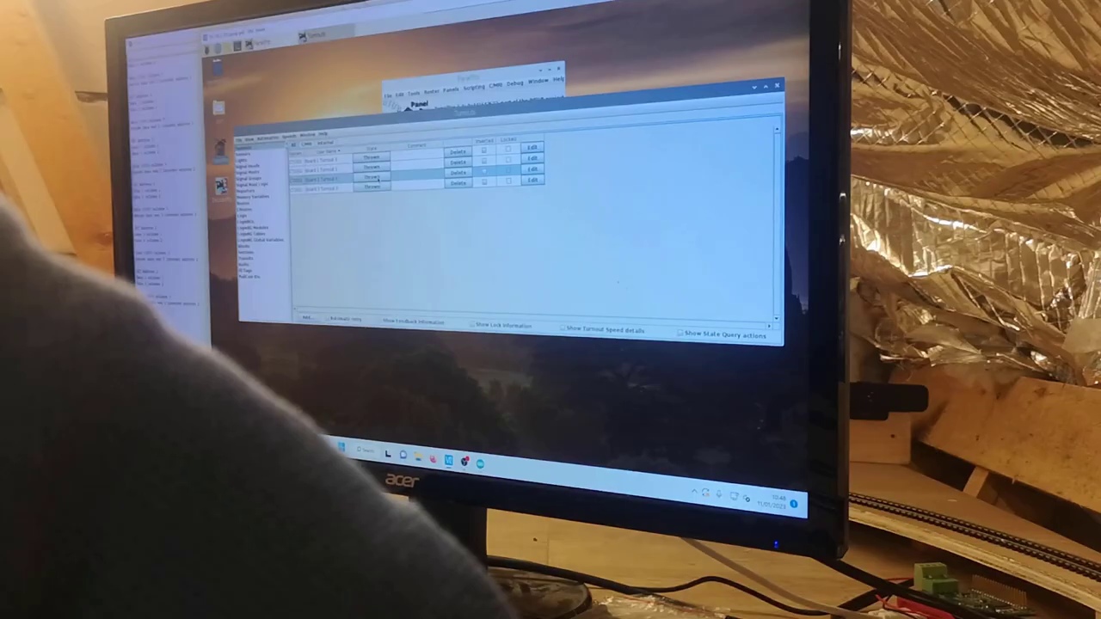
{"action": "left_click", "coordinate": [371, 176]}
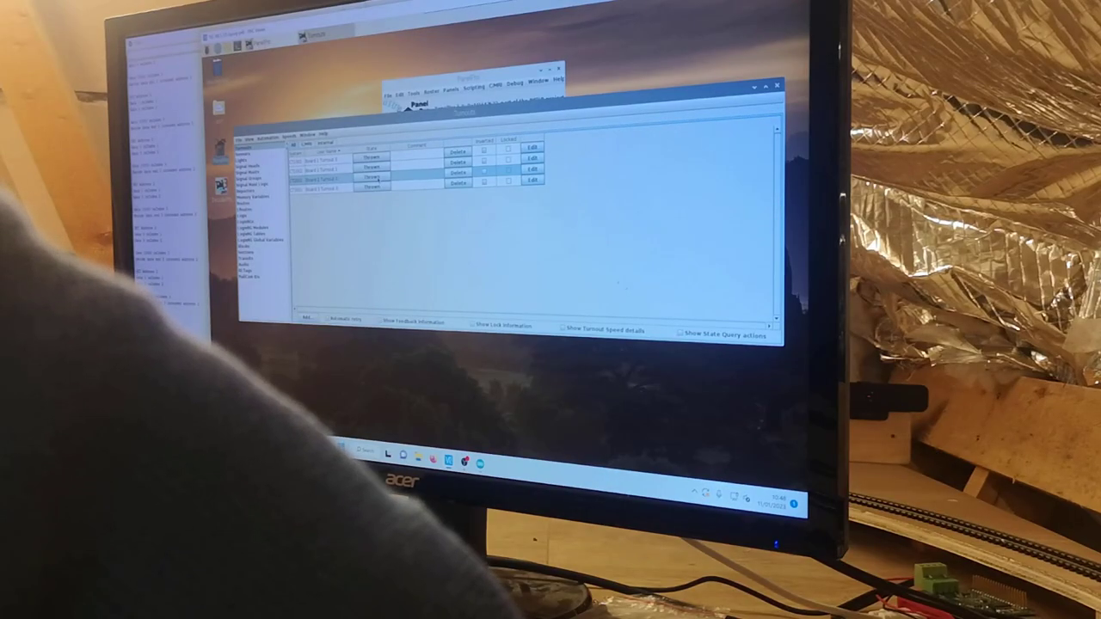
{"action": "left_click", "coordinate": [372, 176]}
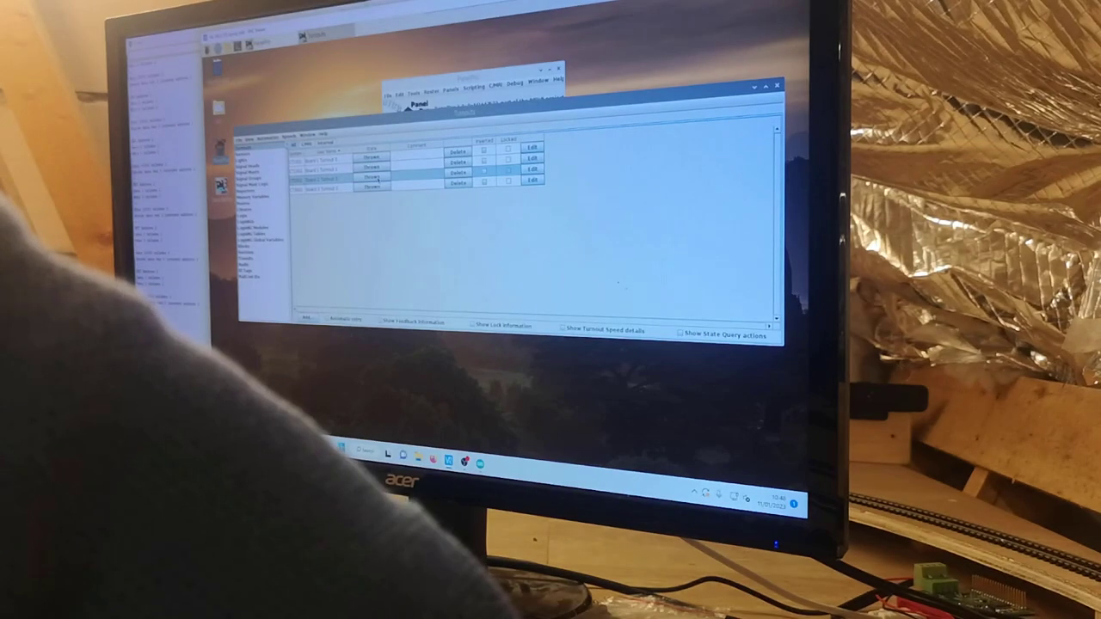
{"action": "left_click", "coordinate": [372, 176]}
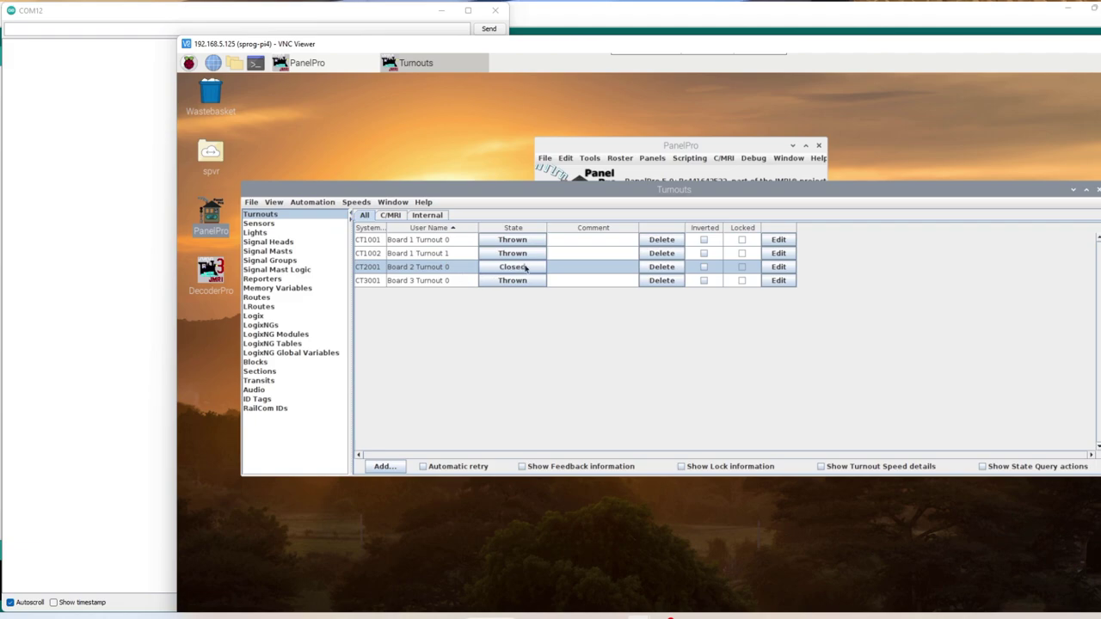
Step: Switch Board 2 Turnout 0 to Thrown and keep alternating it with Closed, ending on Thrown
{"action": "left_click", "coordinate": [525, 268]}
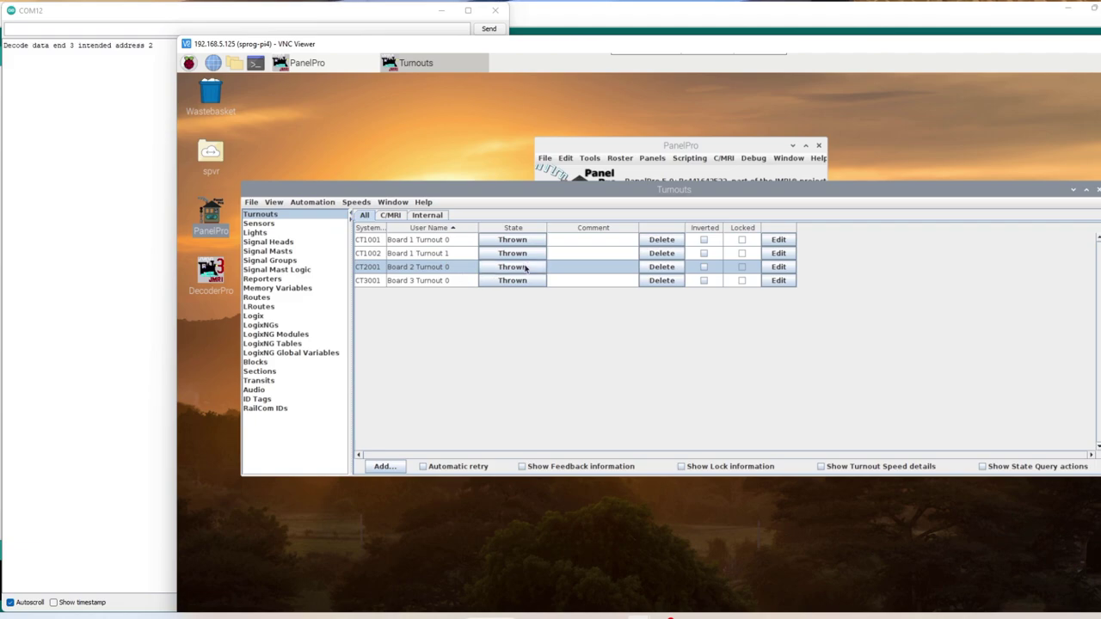
{"action": "left_click", "coordinate": [525, 268]}
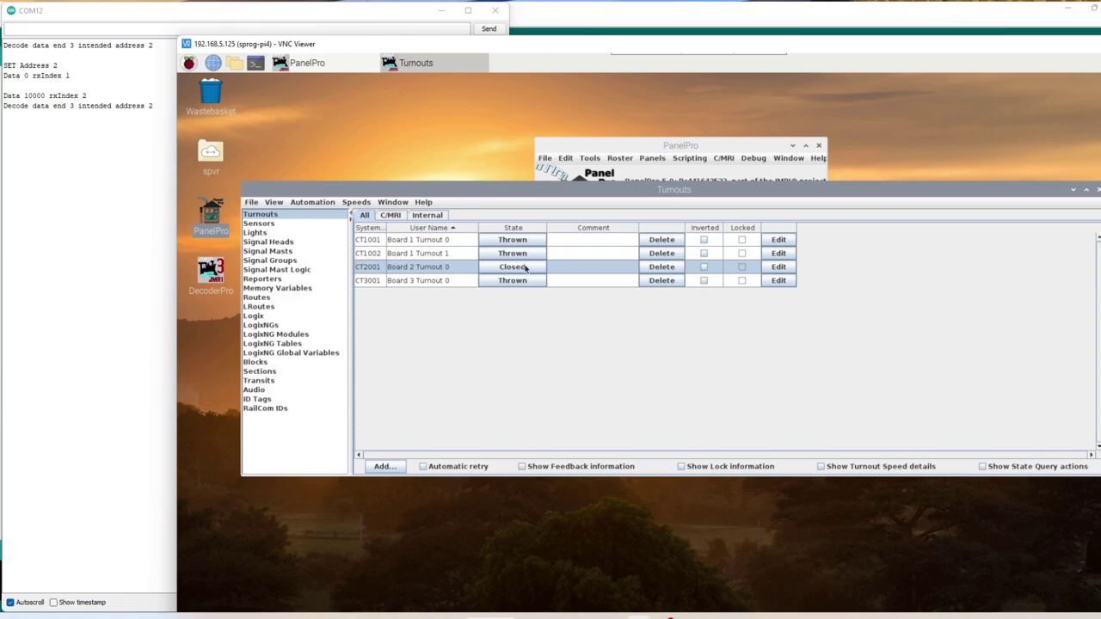
{"action": "left_click", "coordinate": [526, 269]}
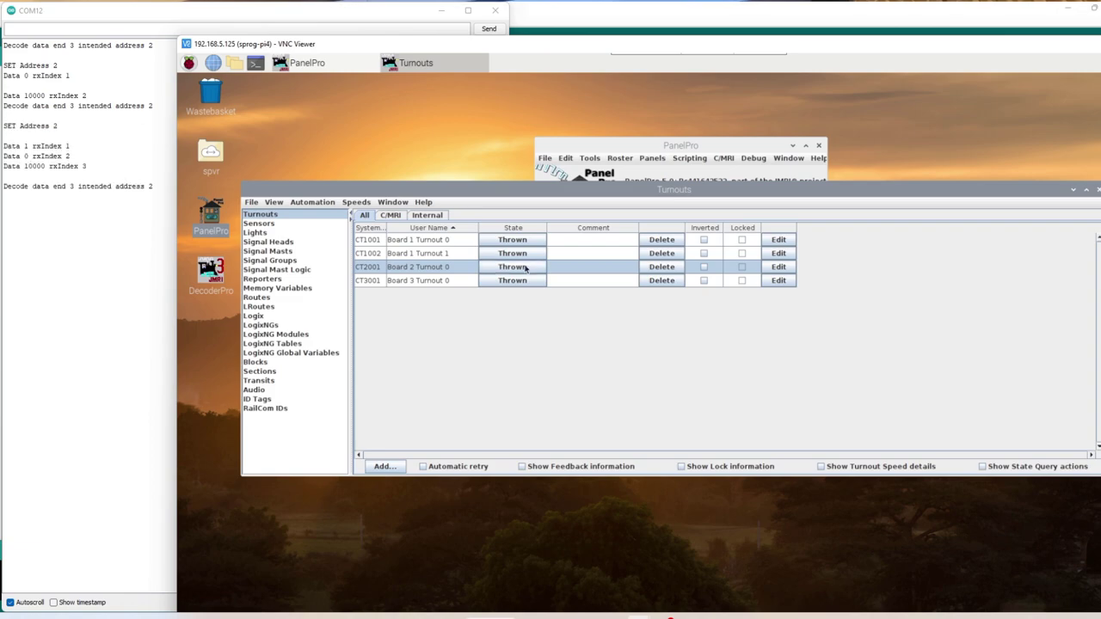
{"action": "left_click", "coordinate": [525, 268]}
{"action": "left_click", "coordinate": [533, 270]}
Step: Set Board 1 Turnouts 1 and 0 to Closed, and cycle Board 3 Turnout 0 to Closed and back to Thrown
{"action": "left_click", "coordinate": [533, 253]}
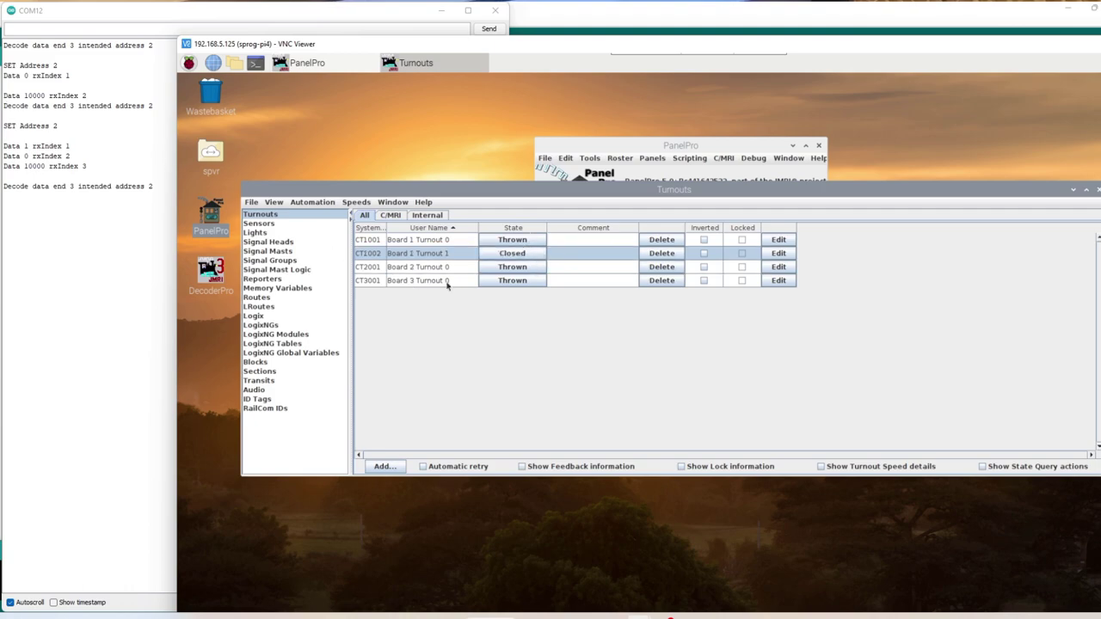
{"action": "left_click", "coordinate": [525, 244]}
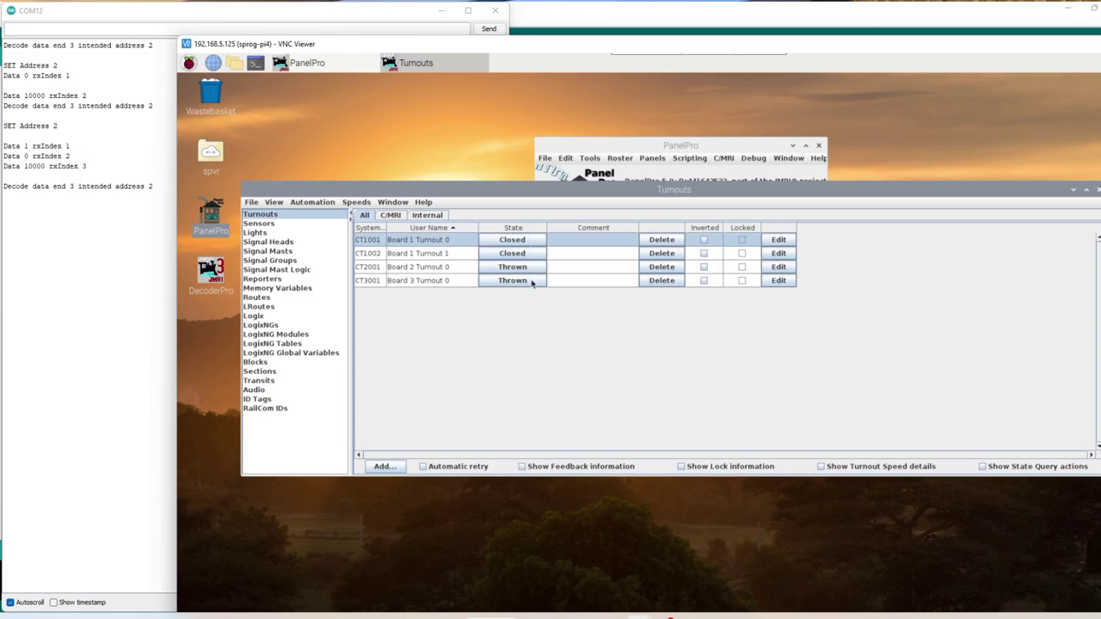
{"action": "left_click", "coordinate": [532, 283]}
{"action": "left_click", "coordinate": [531, 284]}
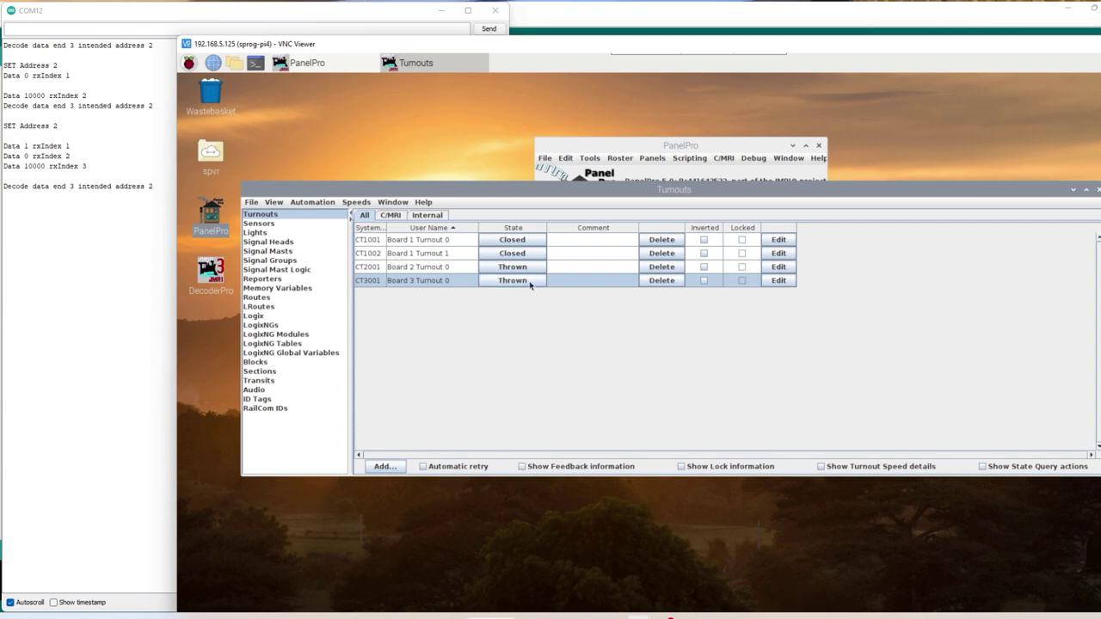
Step: Set Board 2 Turnout 0 to Closed and alternate it between Thrown and Closed, ending on Closed
{"action": "left_click", "coordinate": [528, 268]}
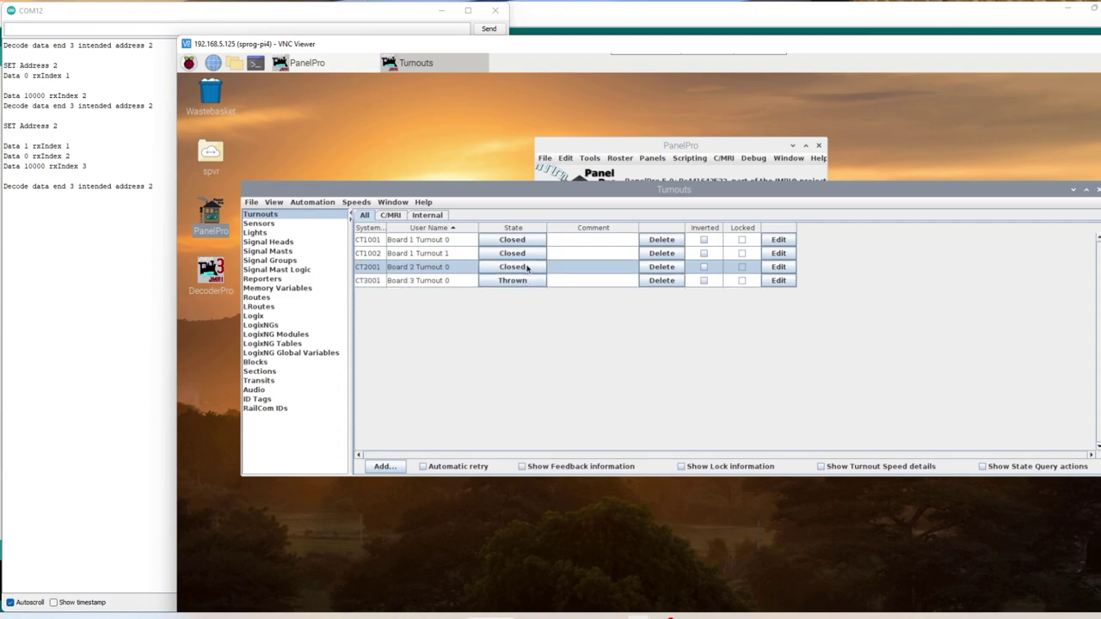
{"action": "left_click", "coordinate": [528, 267]}
{"action": "left_click", "coordinate": [528, 268]}
{"action": "left_click", "coordinate": [528, 267]}
{"action": "left_click", "coordinate": [528, 268]}
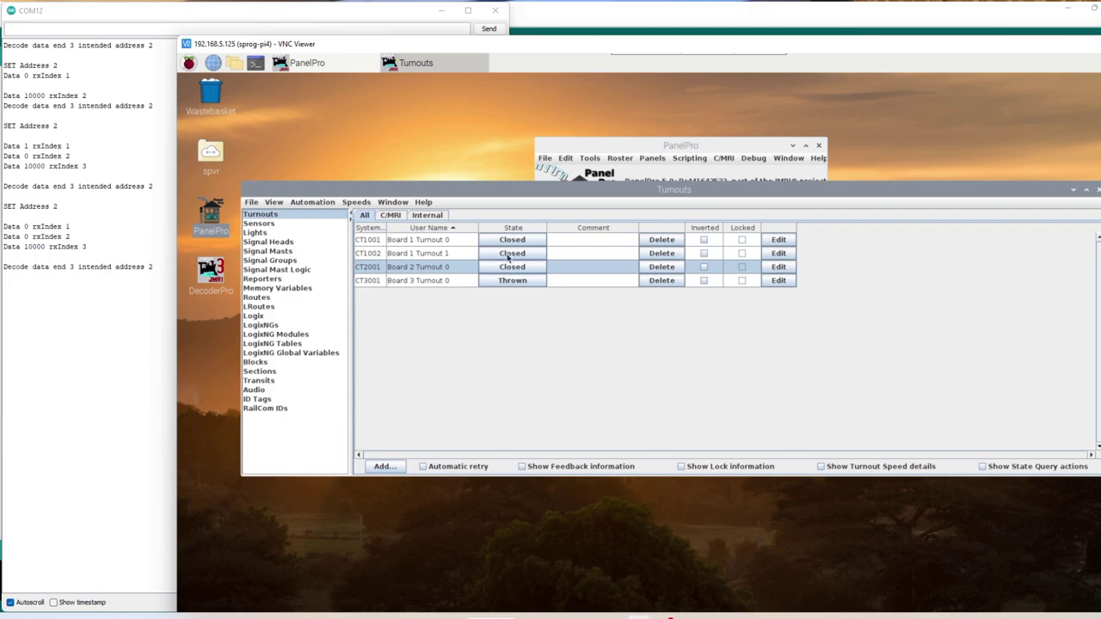
Step: Alternate Board 1 Turnout 1 between Thrown and Closed, ending on Closed
{"action": "left_click", "coordinate": [509, 258]}
{"action": "left_click", "coordinate": [509, 254]}
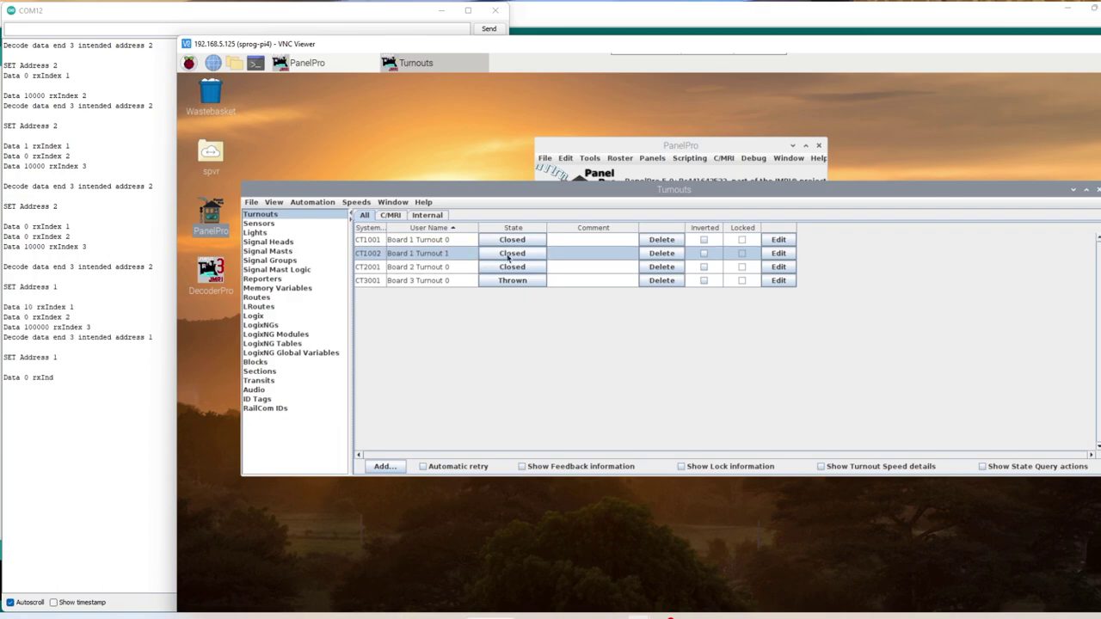
{"action": "left_click", "coordinate": [509, 254]}
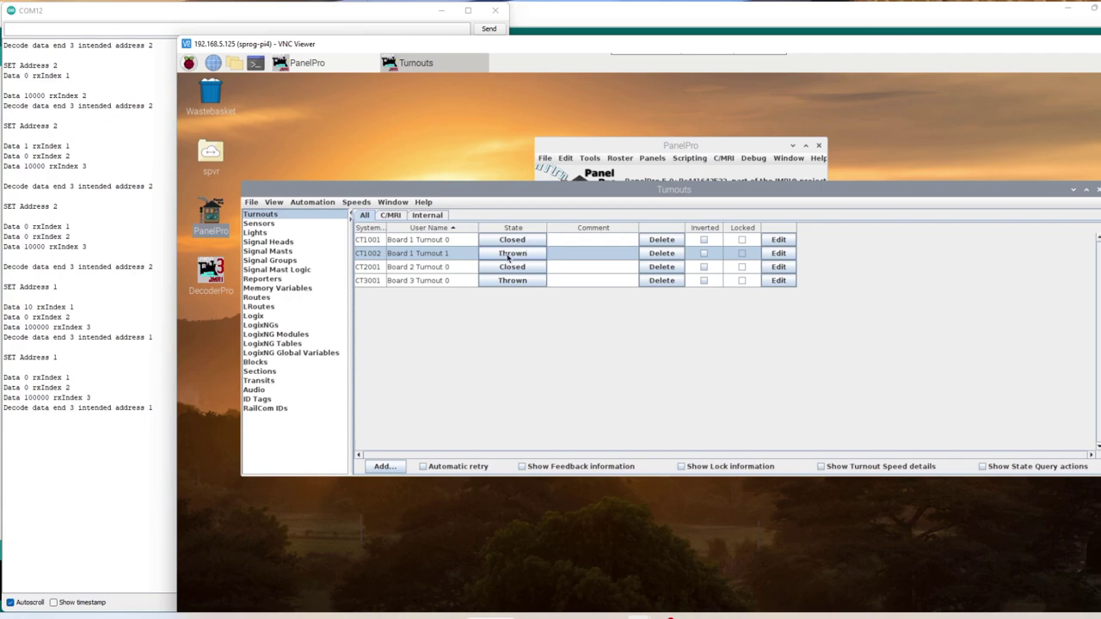
{"action": "left_click", "coordinate": [516, 256]}
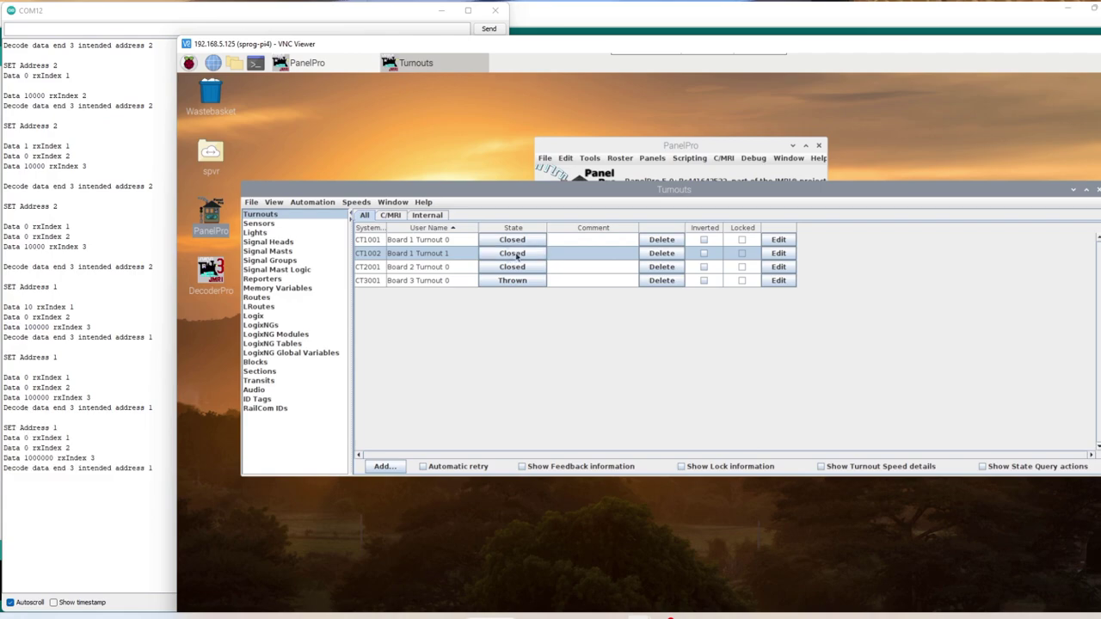
{"action": "left_click", "coordinate": [516, 255]}
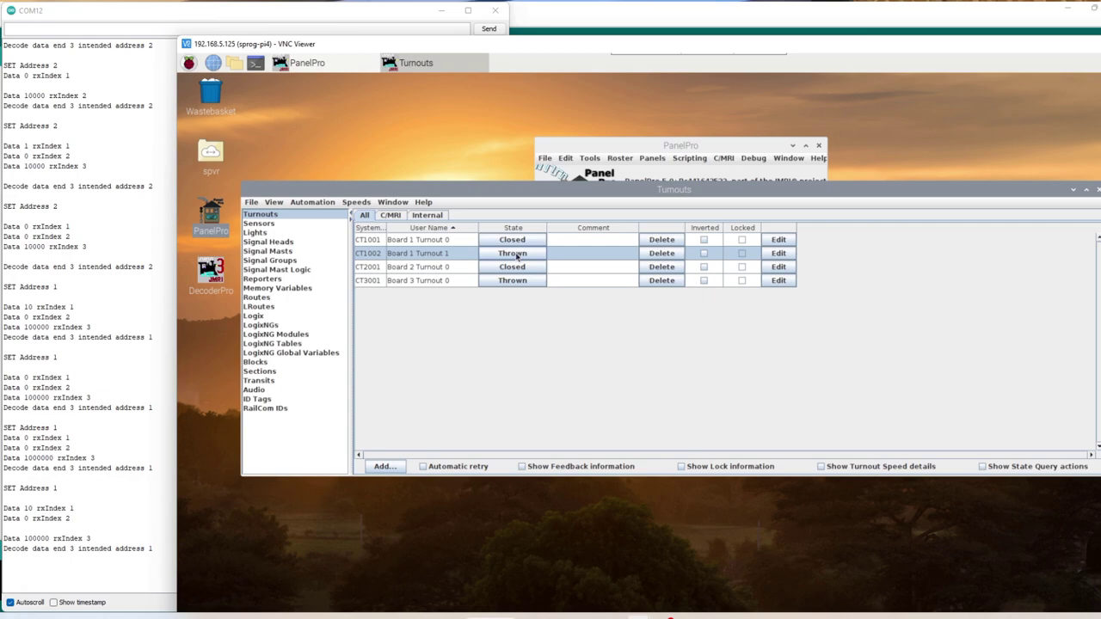
{"action": "left_click", "coordinate": [517, 256]}
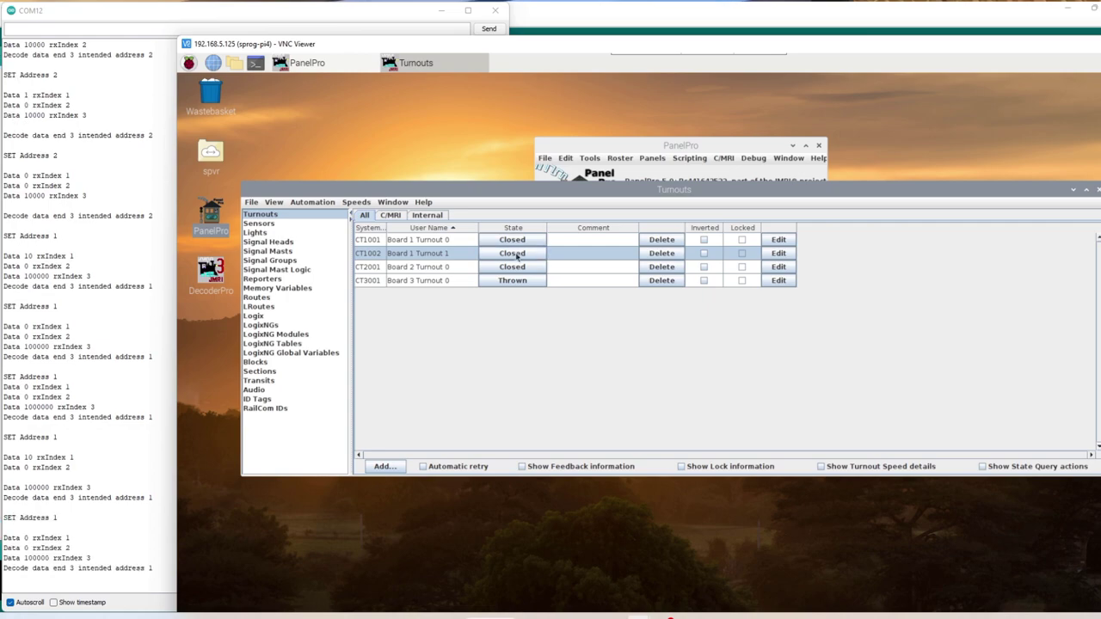
Step: Switch Board 1 Turnout 0, Board 1 Turnout 1 and Board 3 Turnout 0 one after another to the opposite state and back
{"action": "left_click", "coordinate": [516, 243]}
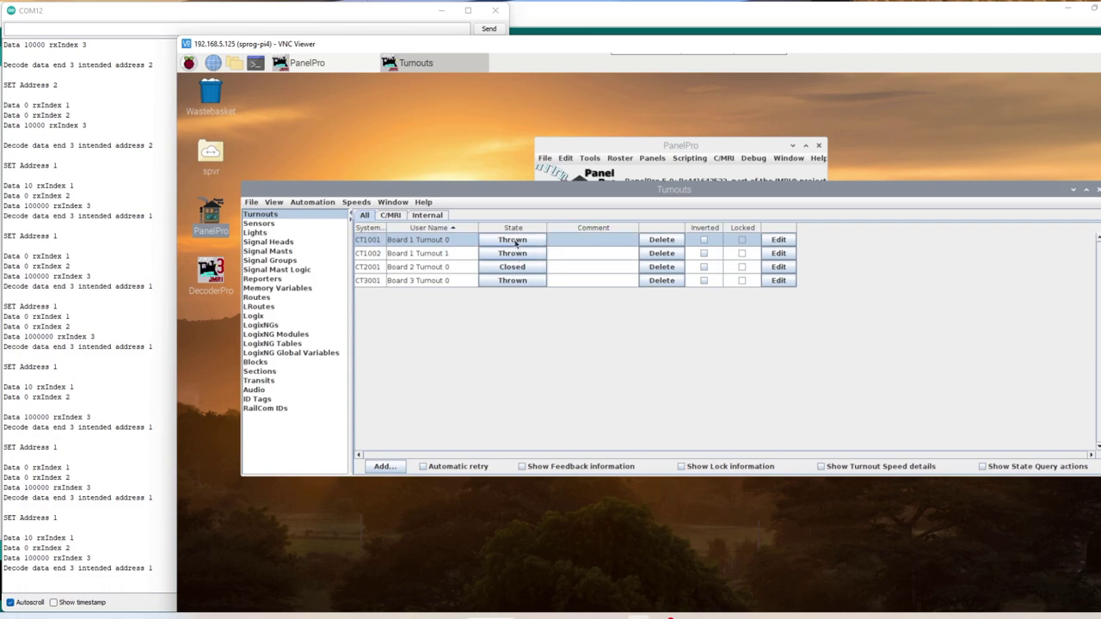
{"action": "left_click", "coordinate": [516, 243]}
{"action": "left_click", "coordinate": [511, 258]}
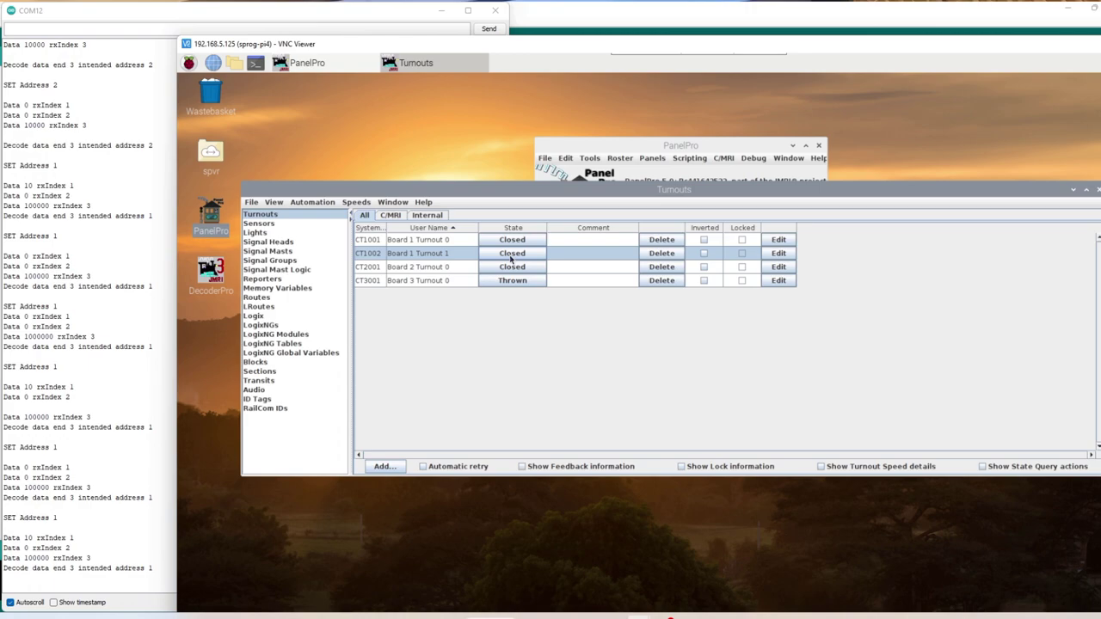
{"action": "left_click", "coordinate": [511, 258]}
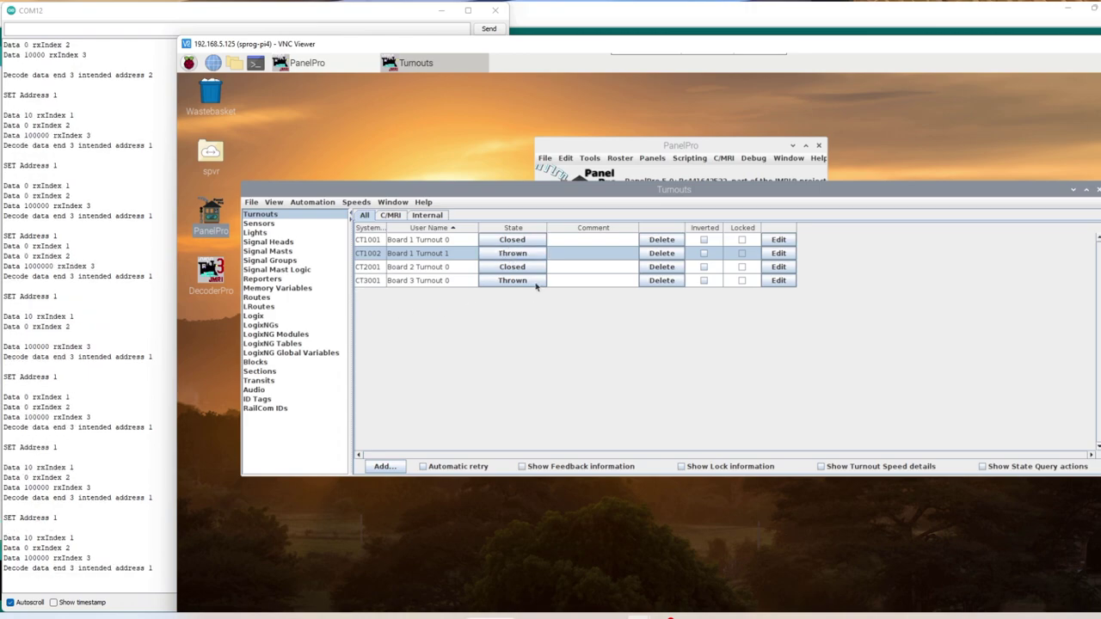
{"action": "left_click", "coordinate": [529, 282]}
{"action": "left_click", "coordinate": [529, 282]}
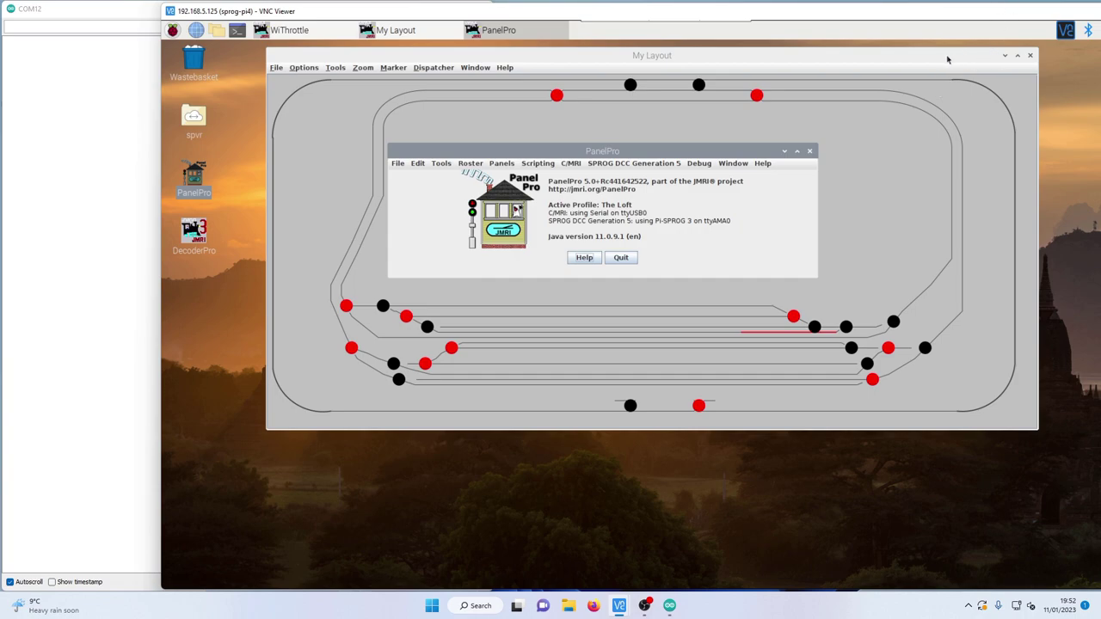
Step: Bring the My Layout panel to the front and switch the red turnout markers around the track diagram to black one by one
{"action": "left_click", "coordinate": [947, 57]}
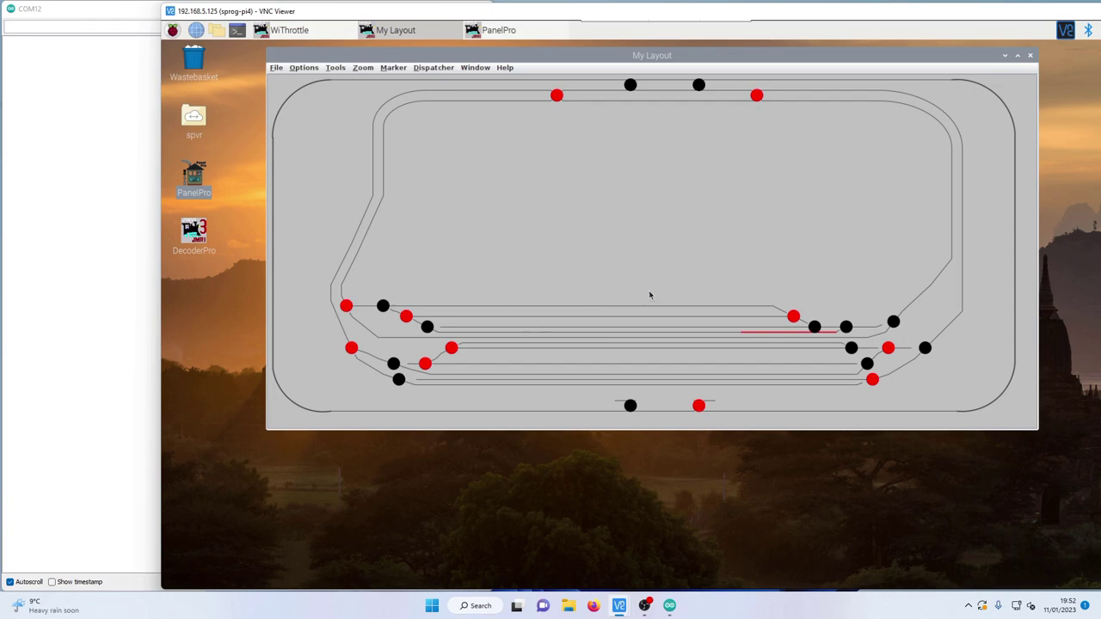
{"action": "left_click", "coordinate": [756, 97]}
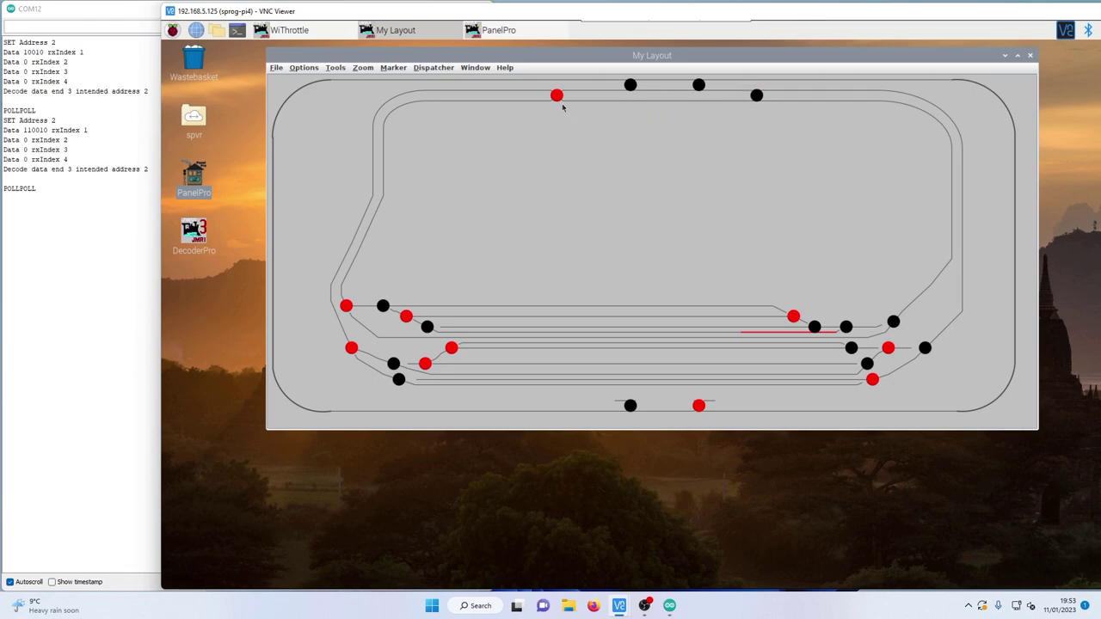
{"action": "left_click", "coordinate": [346, 307]}
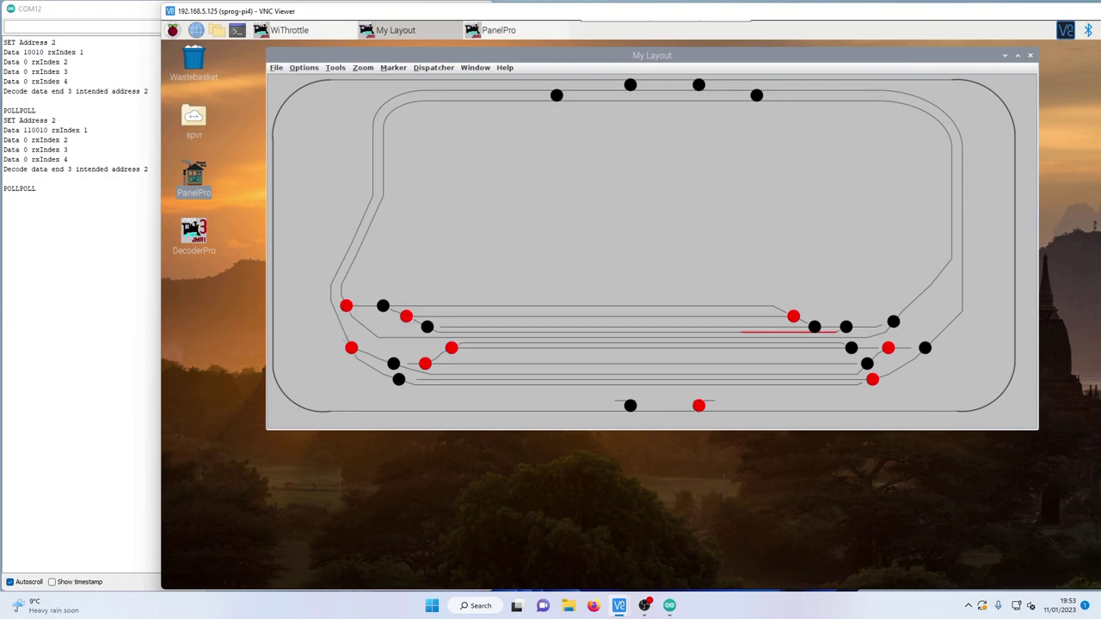
{"action": "left_click", "coordinate": [350, 350]}
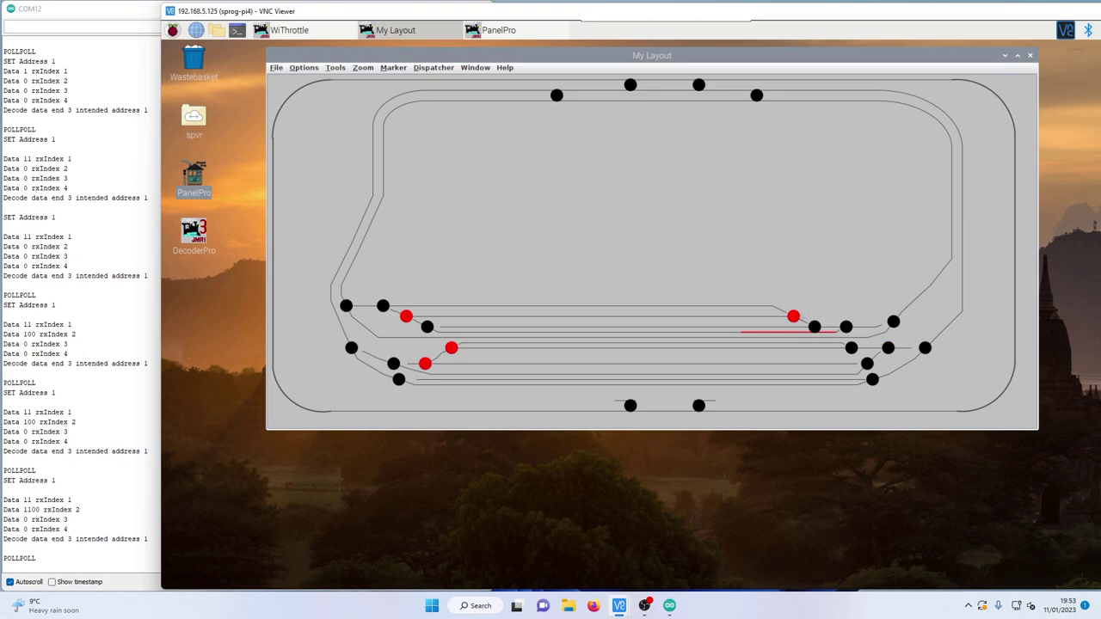
{"action": "left_click", "coordinate": [793, 317]}
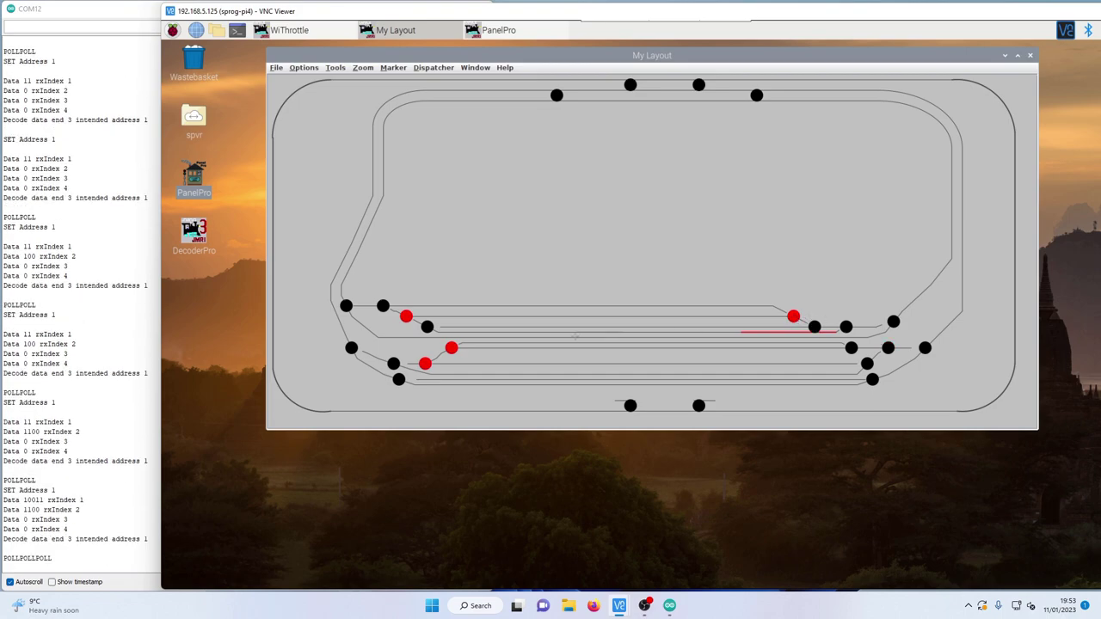
{"action": "left_click", "coordinate": [449, 347]}
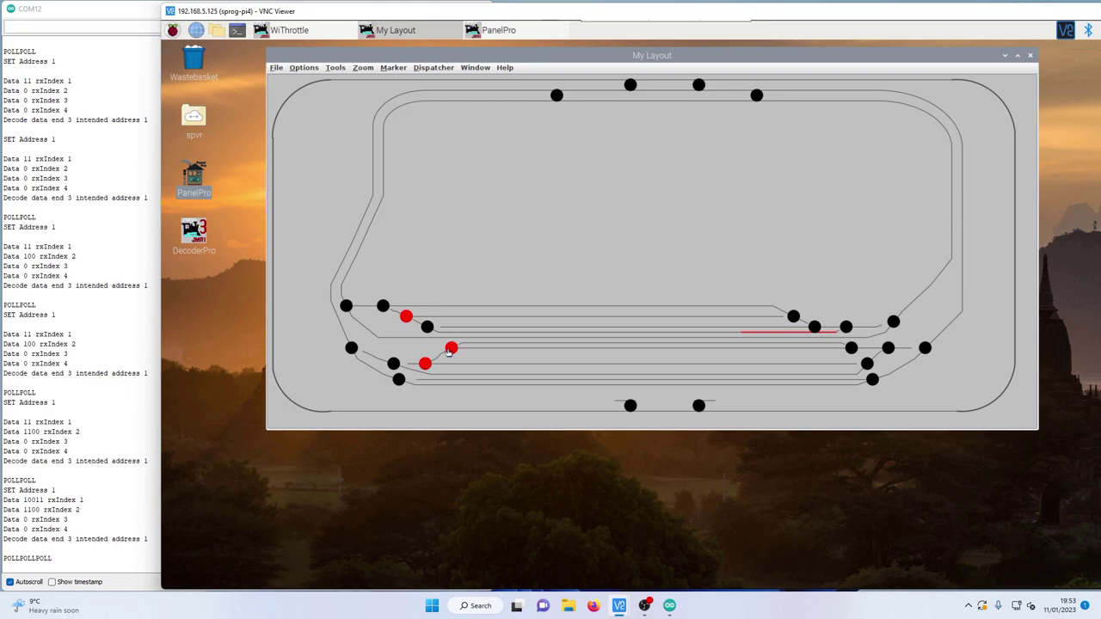